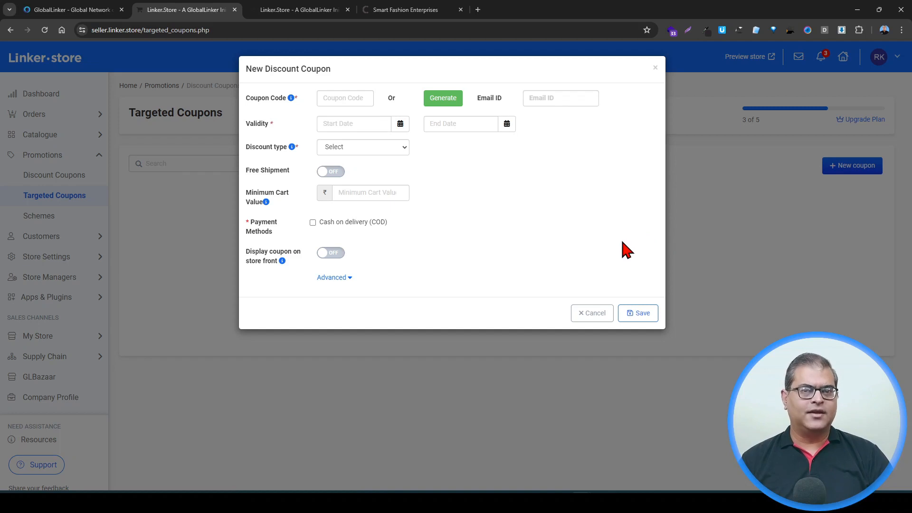
# Step: Enter coupon code DIS10 and paste the customer's email address into Email ID
pyautogui.click(344, 100)
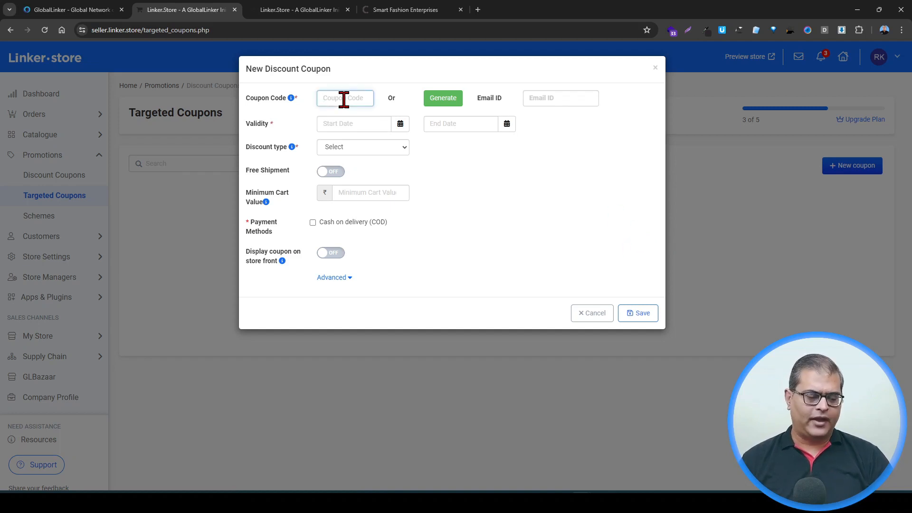
pyautogui.write('D')
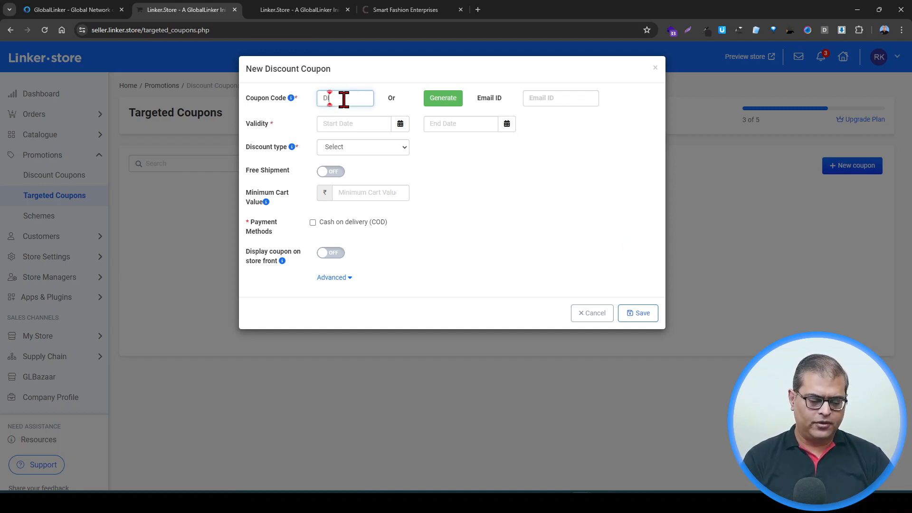
pyautogui.write('IC')
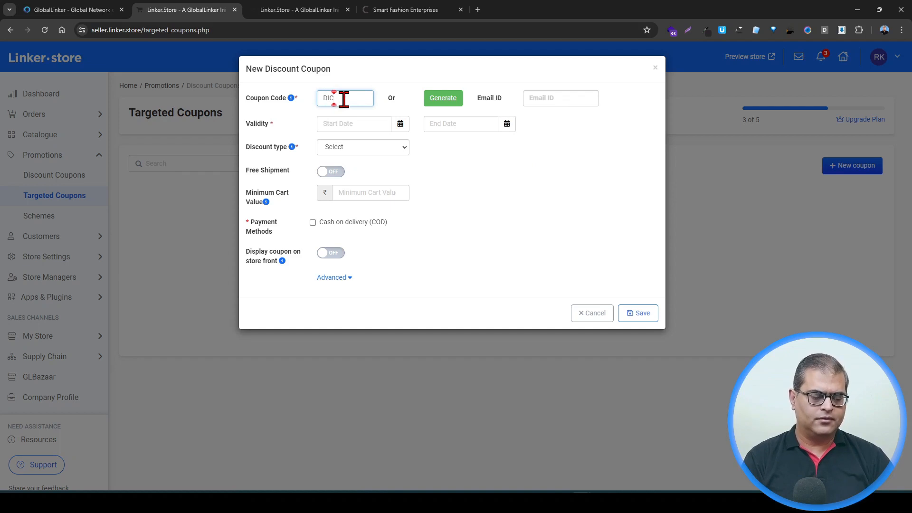
pyautogui.press('BackSpace')
pyautogui.write('S10')
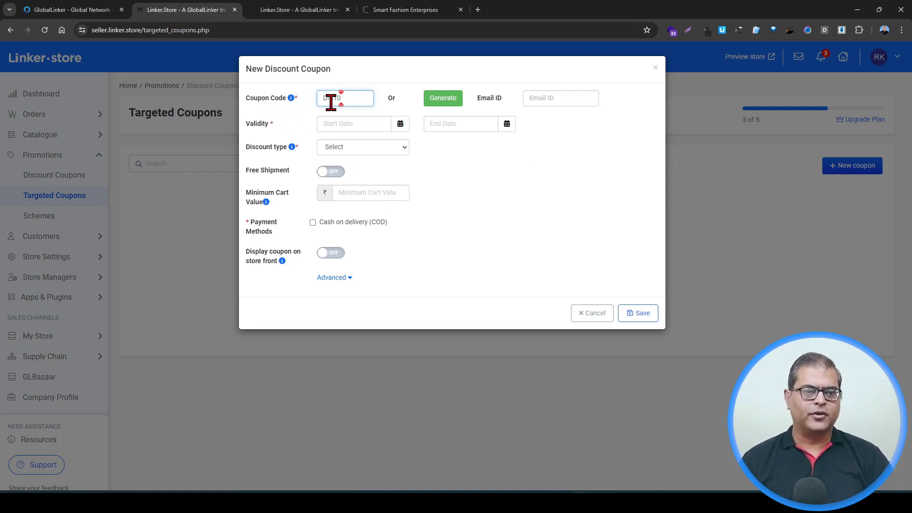
pyautogui.click(558, 95)
pyautogui.hotkey('ctrl', 'v')
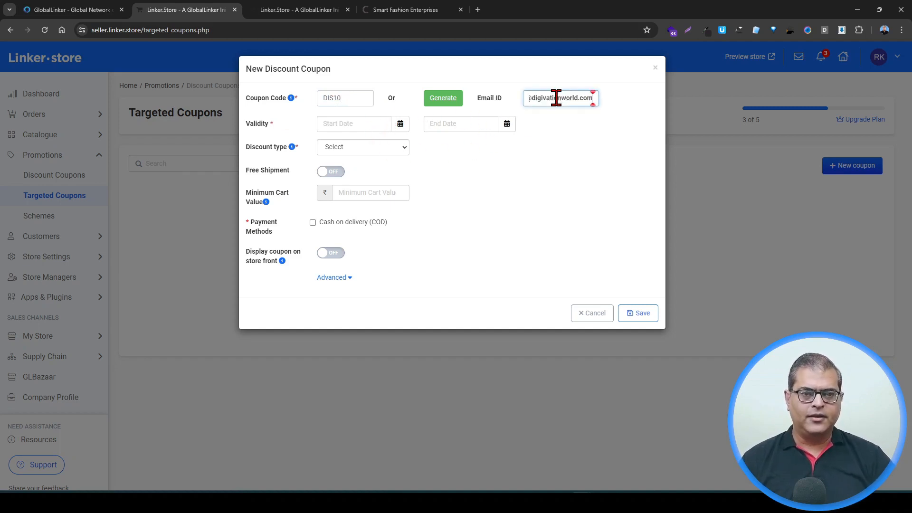
# Step: Make the coupon valid from 25 April to 30 April 2024
pyautogui.click(350, 123)
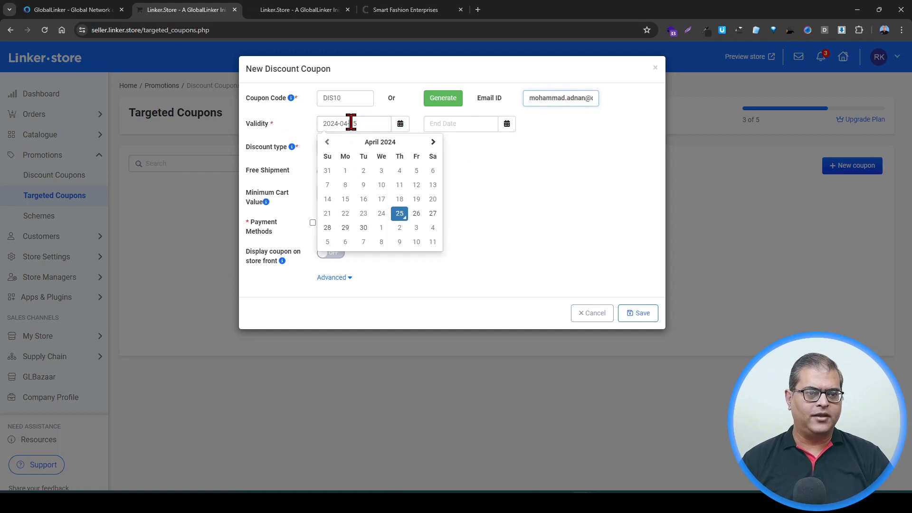
pyautogui.click(401, 224)
pyautogui.click(464, 123)
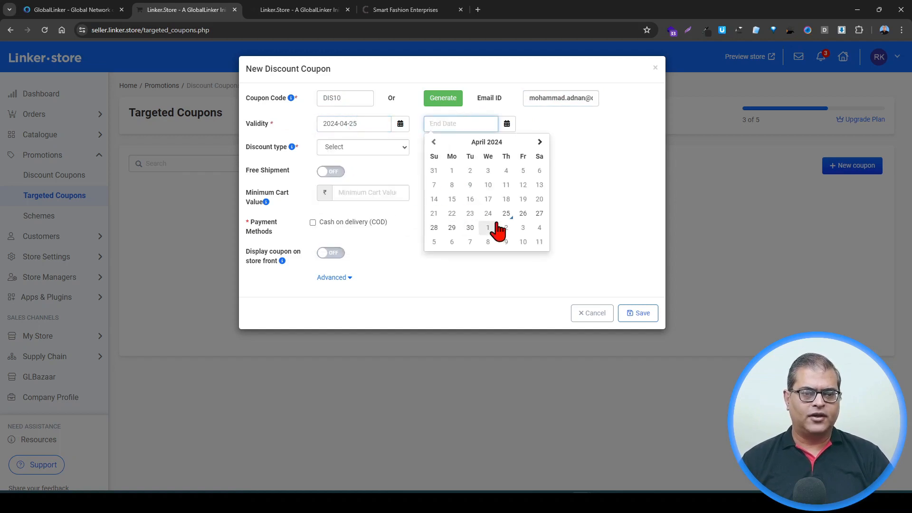
pyautogui.click(470, 227)
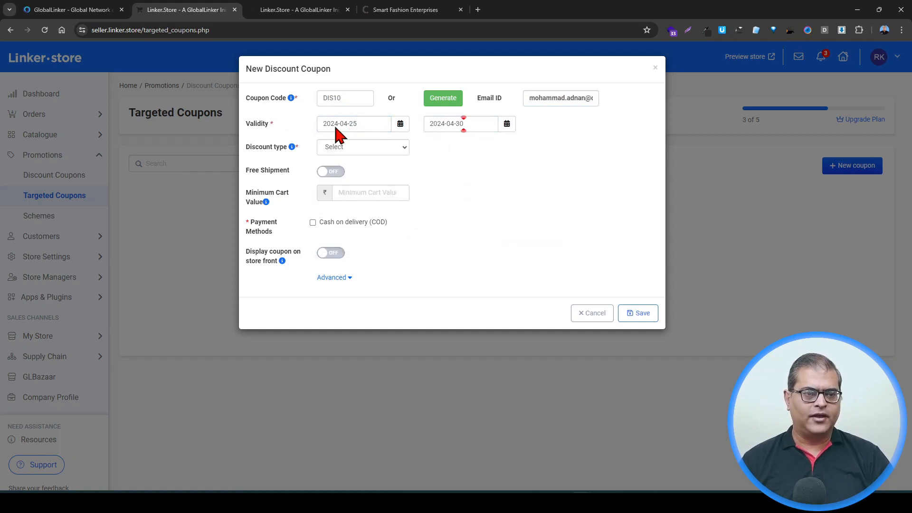
pyautogui.click(371, 153)
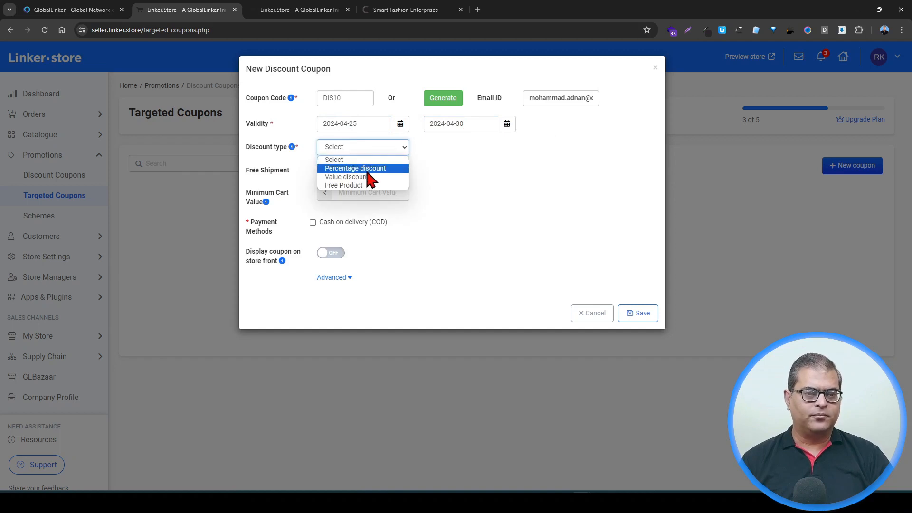
# Step: Make DIS10 a Percentage discount of 10% with a Max Limit of 1000
pyautogui.click(370, 170)
pyautogui.click(479, 149)
pyautogui.write('10')
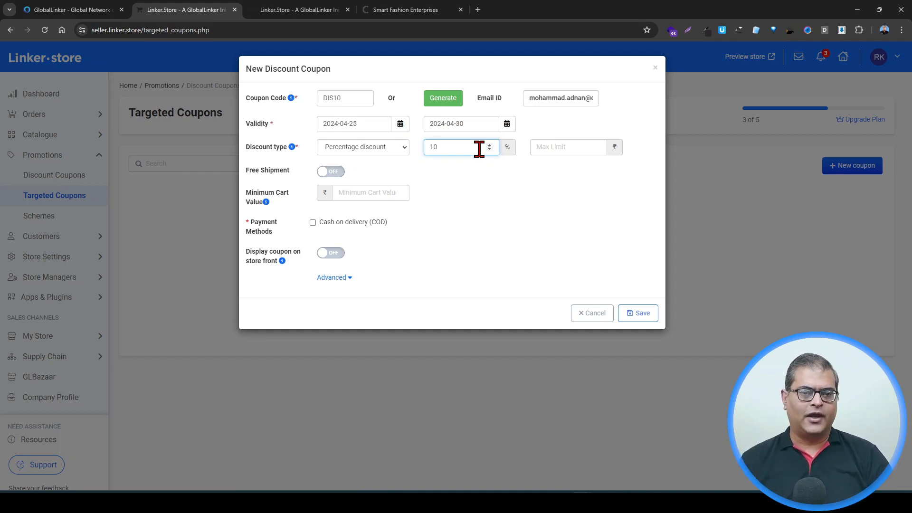
pyautogui.click(558, 152)
pyautogui.write('1000')
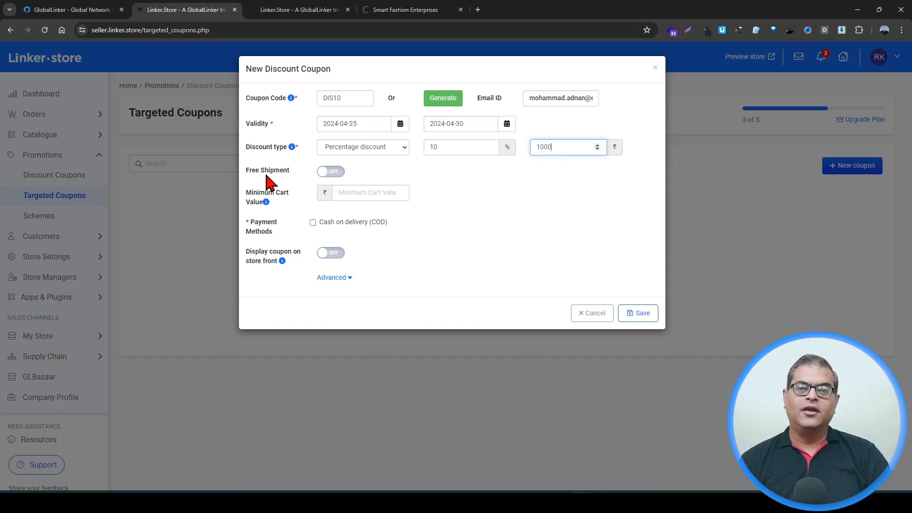
# Step: Switch the discount type to Value discount with a 500 ₹ amount
pyautogui.click(371, 149)
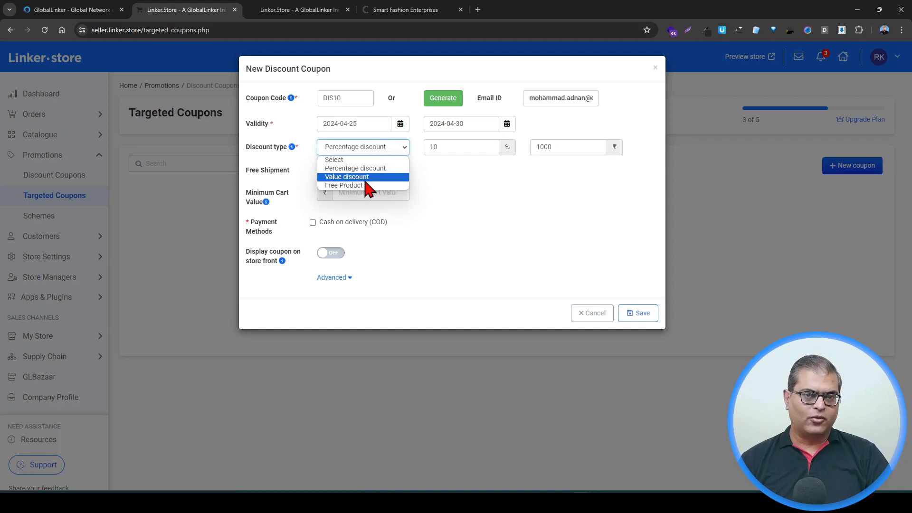
pyautogui.click(365, 180)
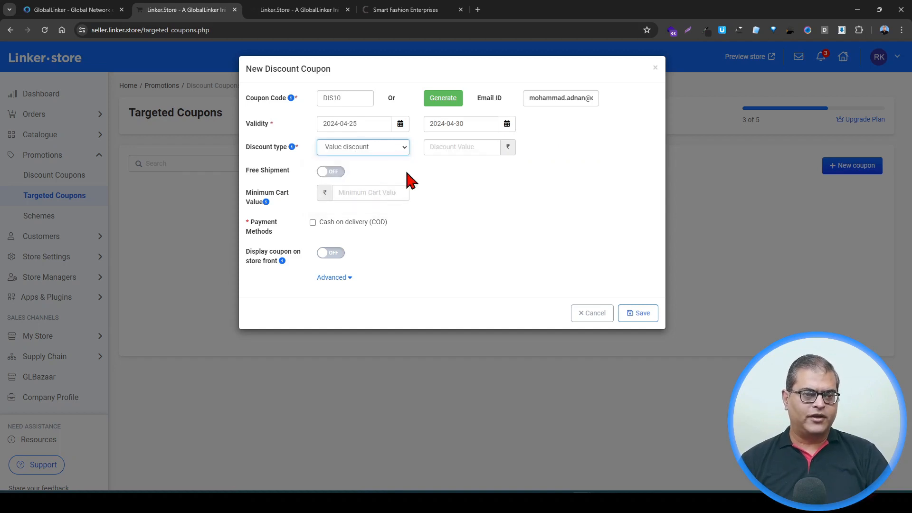
pyautogui.click(460, 152)
pyautogui.write('500')
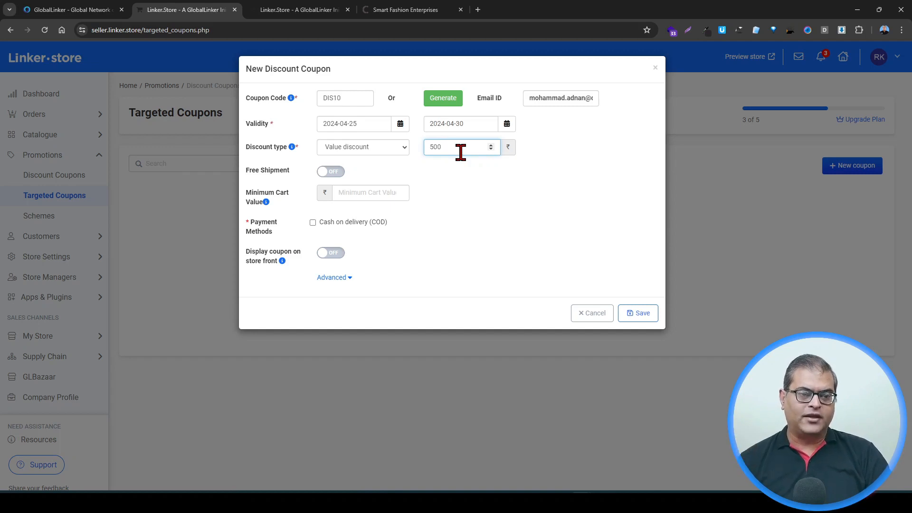
# Step: Under Advanced, set No of Uses to 1 and Per User Count to 1
pyautogui.click(331, 277)
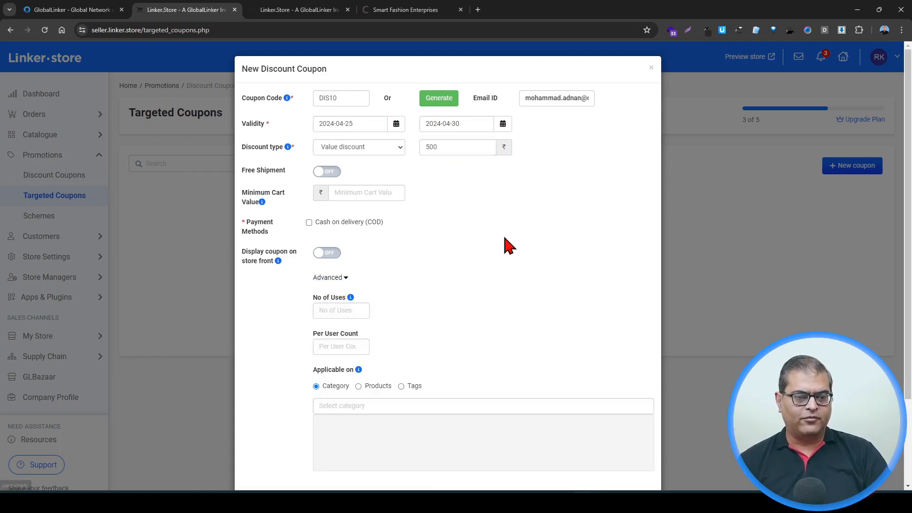
pyautogui.click(319, 311)
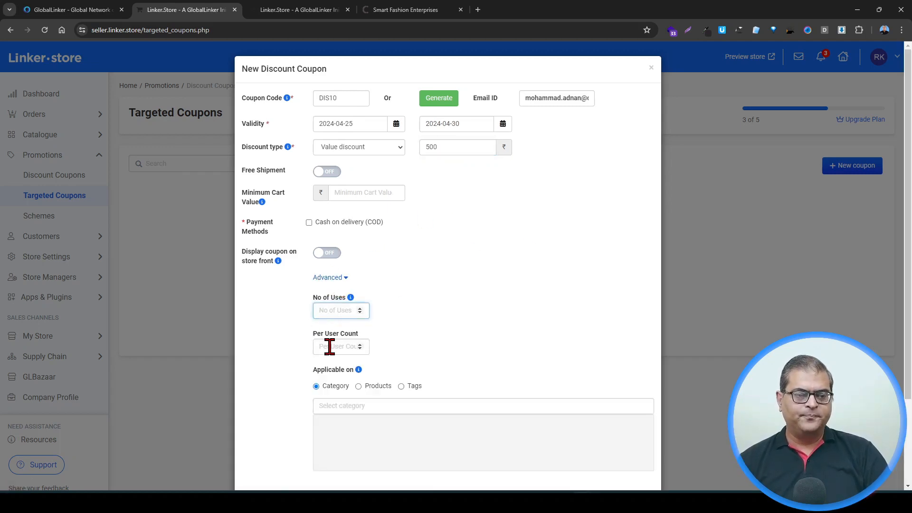
pyautogui.click(330, 346)
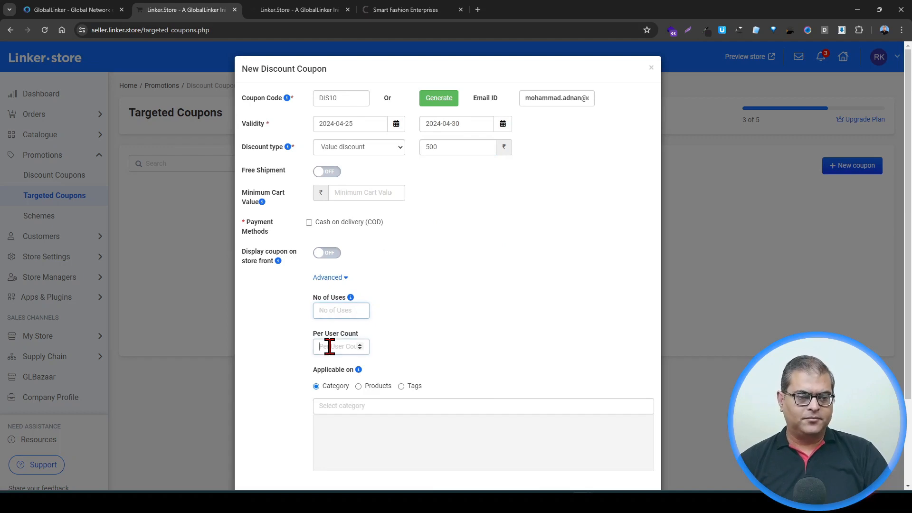
pyautogui.write('1')
pyautogui.click(335, 310)
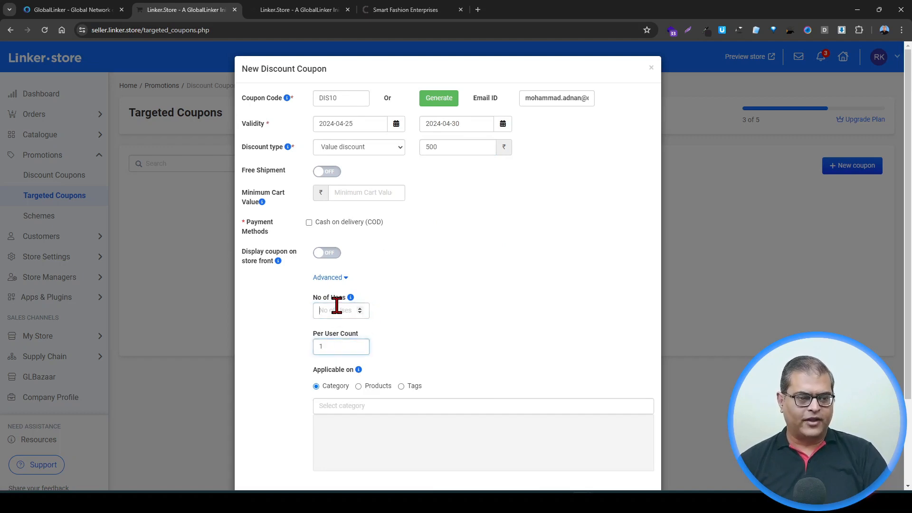
pyautogui.write('1')
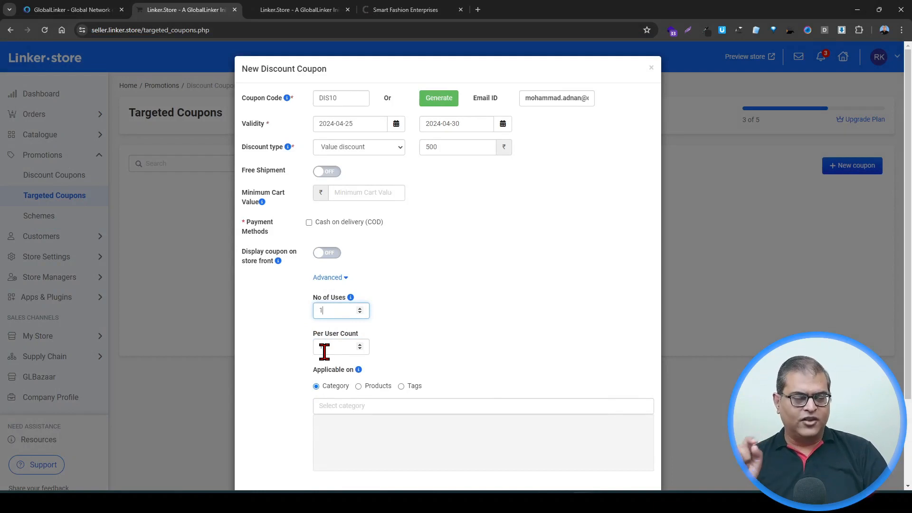
pyautogui.click(380, 147)
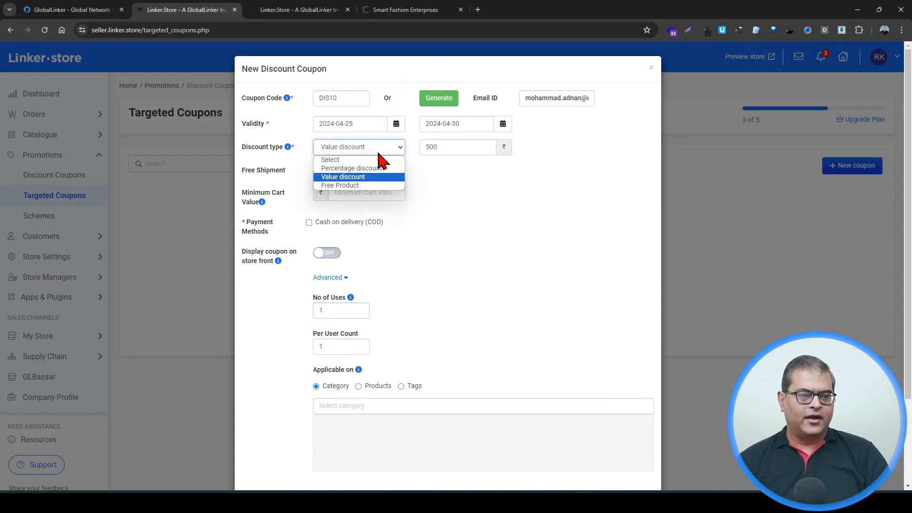
# Step: Make it a Free Product coupon giving the Women Blue Color Casual Kurta (8288890)
pyautogui.click(370, 185)
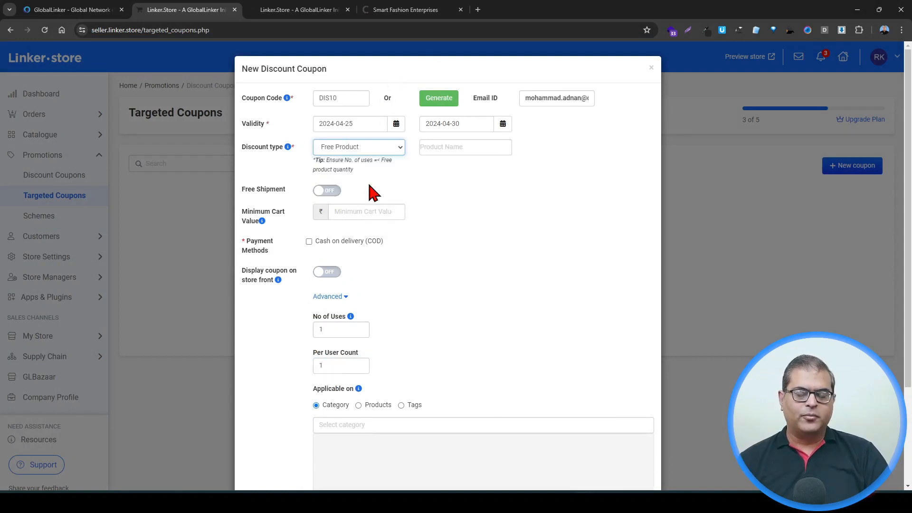
pyautogui.click(445, 147)
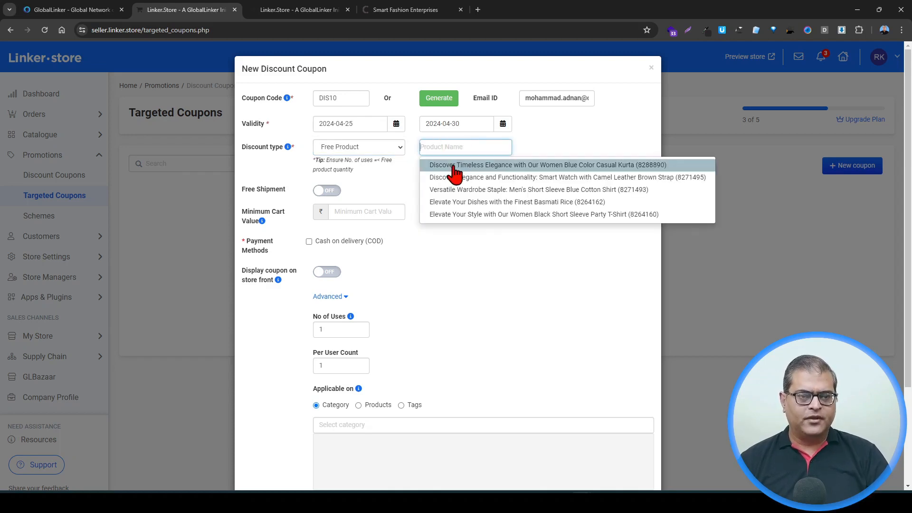
pyautogui.click(448, 165)
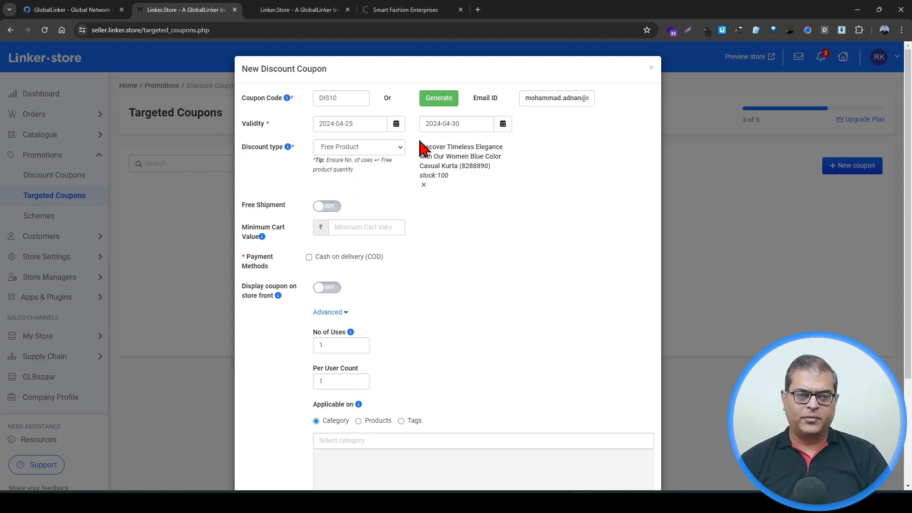
# Step: Switch back to a 10% Percentage discount and require a ₹2000 minimum cart value
pyautogui.click(372, 149)
pyautogui.click(366, 166)
pyautogui.click(466, 151)
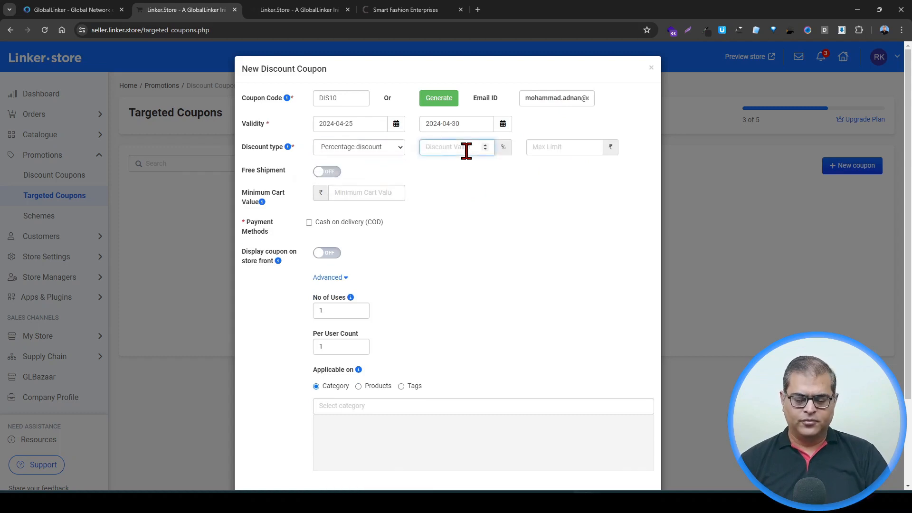
pyautogui.write('10')
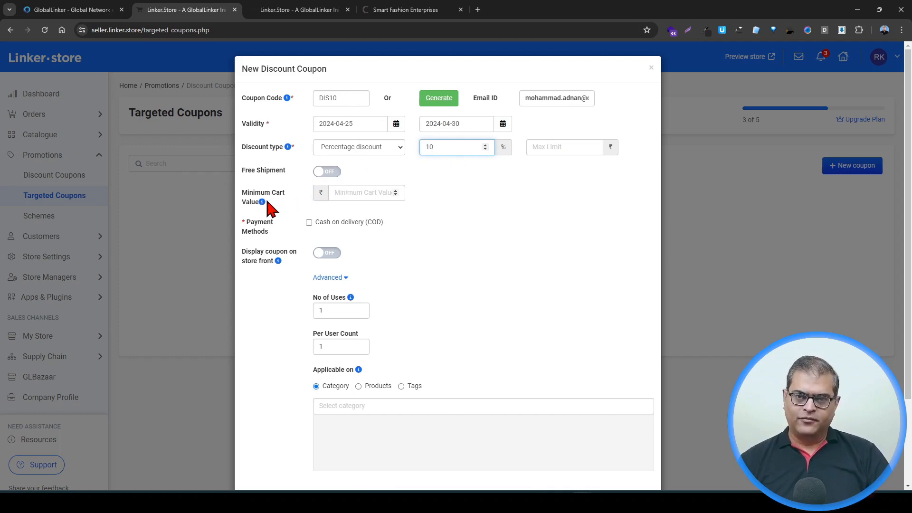
pyautogui.click(354, 195)
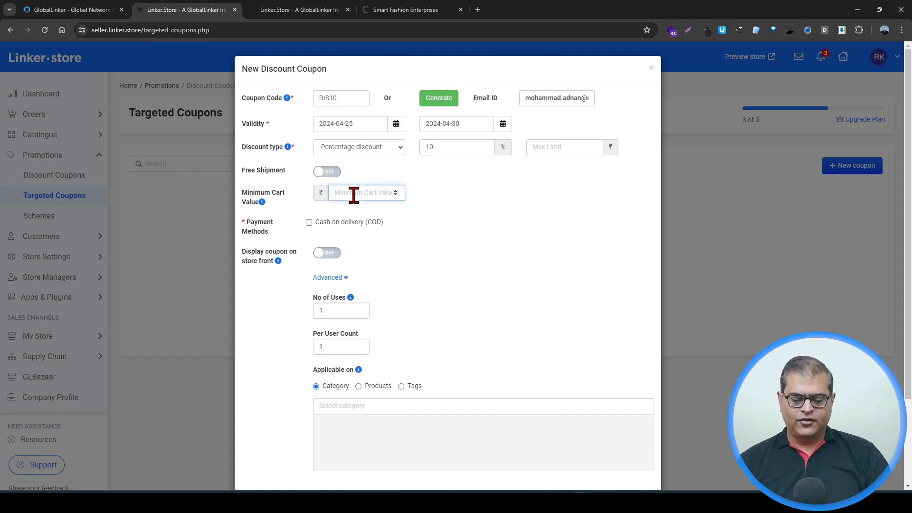
pyautogui.write('2000')
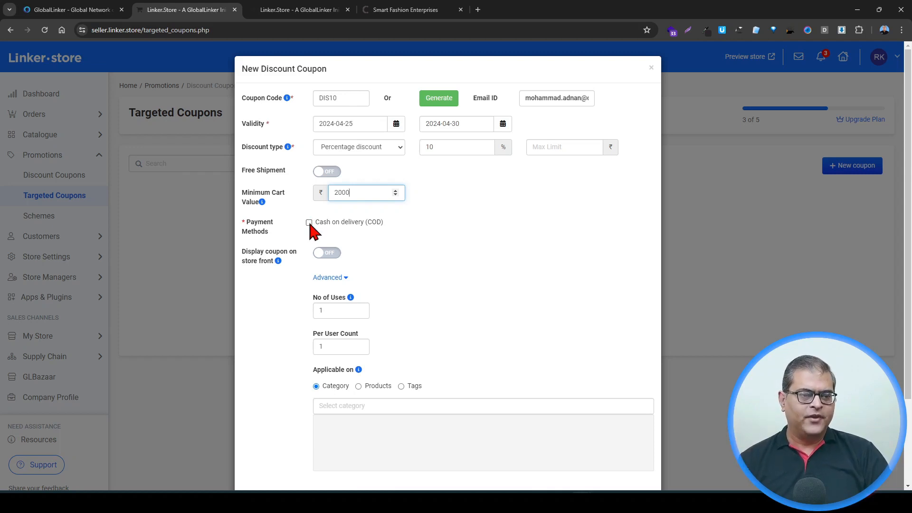
# Step: Allow Cash on delivery (COD) payments for DIS10 and review the rest of the form
pyautogui.click(309, 222)
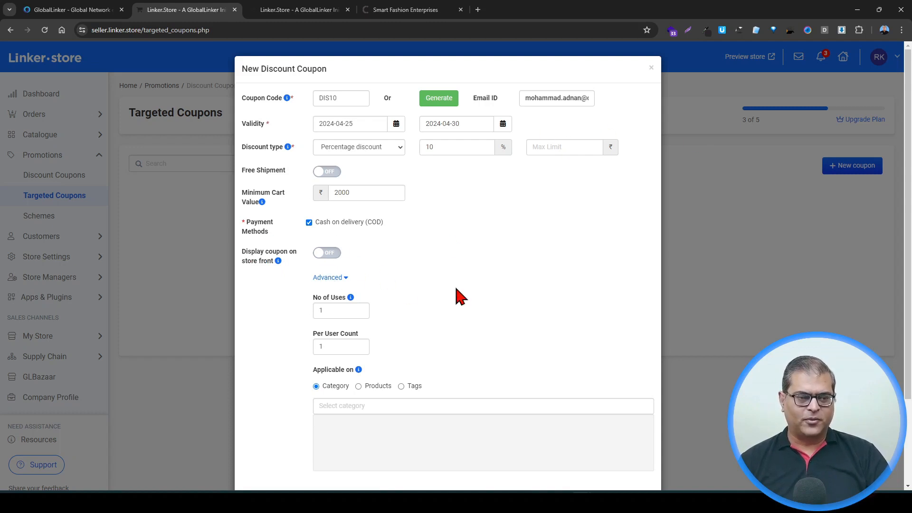
pyautogui.scroll(-1, 428, 297)
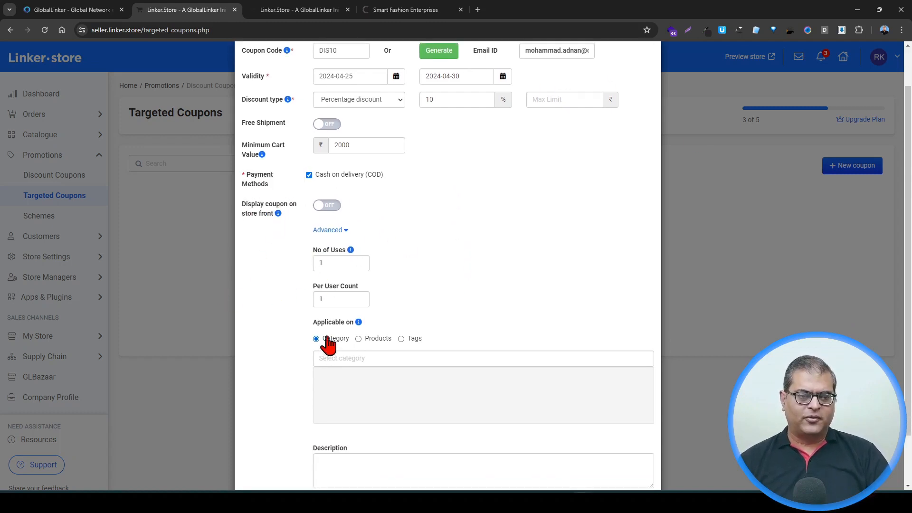
pyautogui.scroll(-1, 286, 292)
pyautogui.scroll(-1, 332, 297)
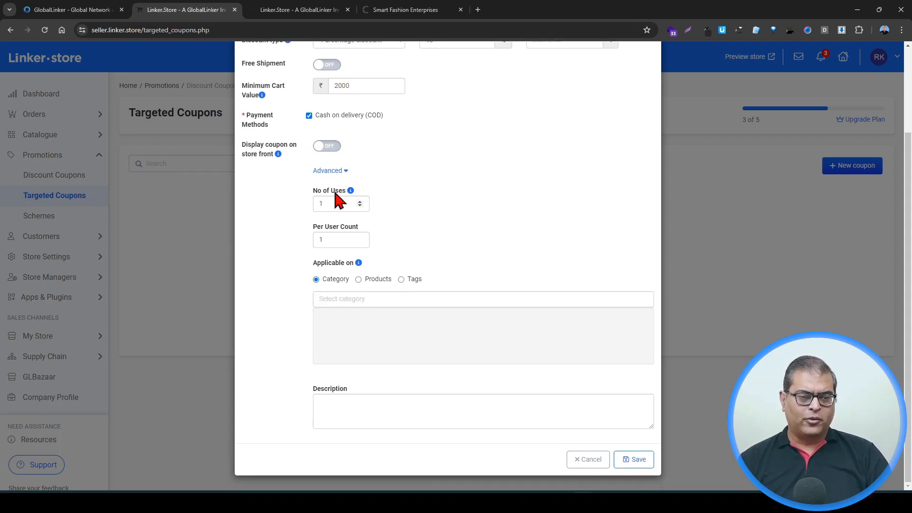
pyautogui.scroll(2, 347, 235)
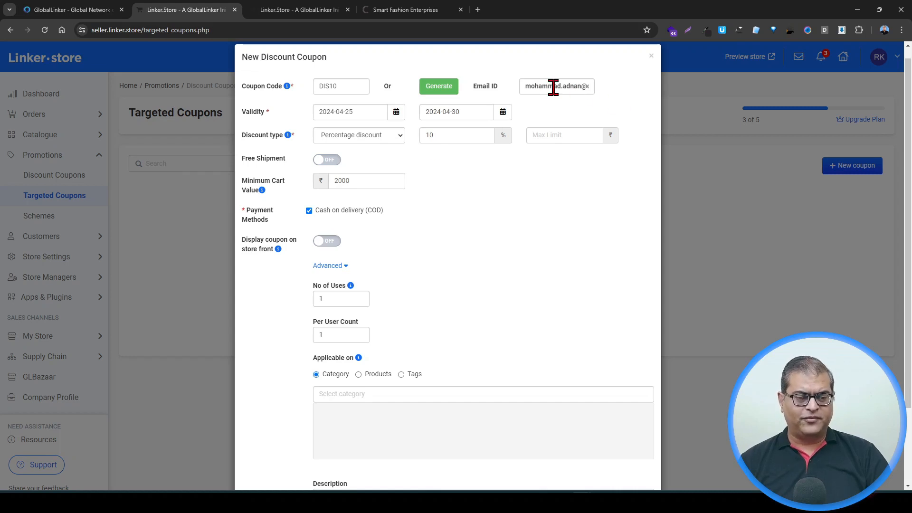
# Step: Clear No of Uses and Per User Count, then re-enter 1 in both
pyautogui.doubleClick(342, 298)
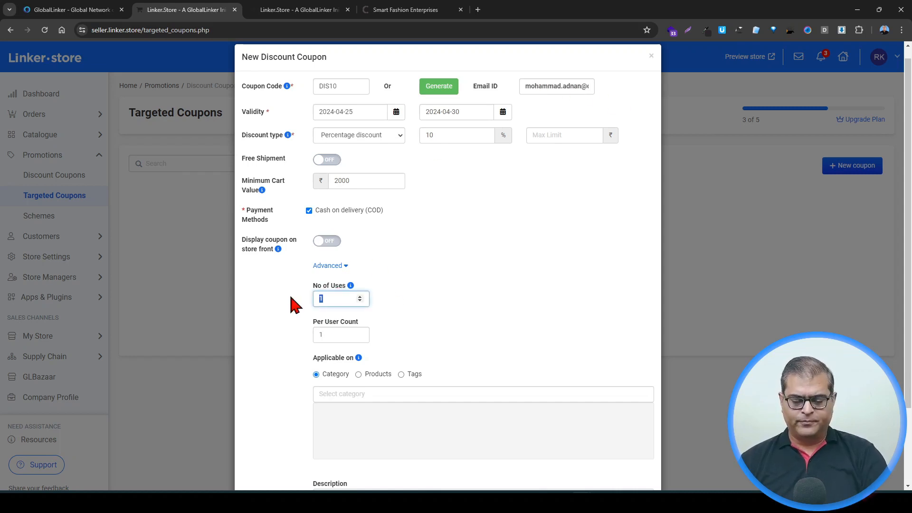
pyautogui.press('BackSpace')
pyautogui.doubleClick(327, 334)
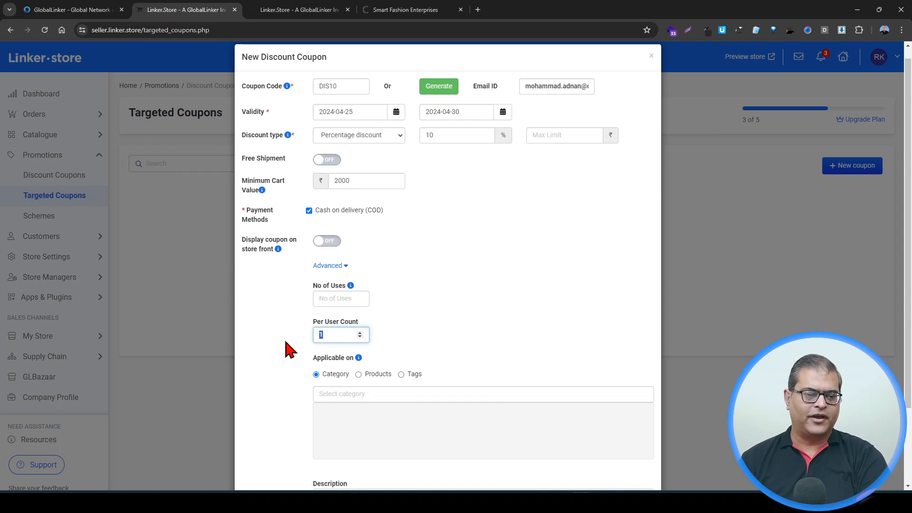
pyautogui.press('BackSpace')
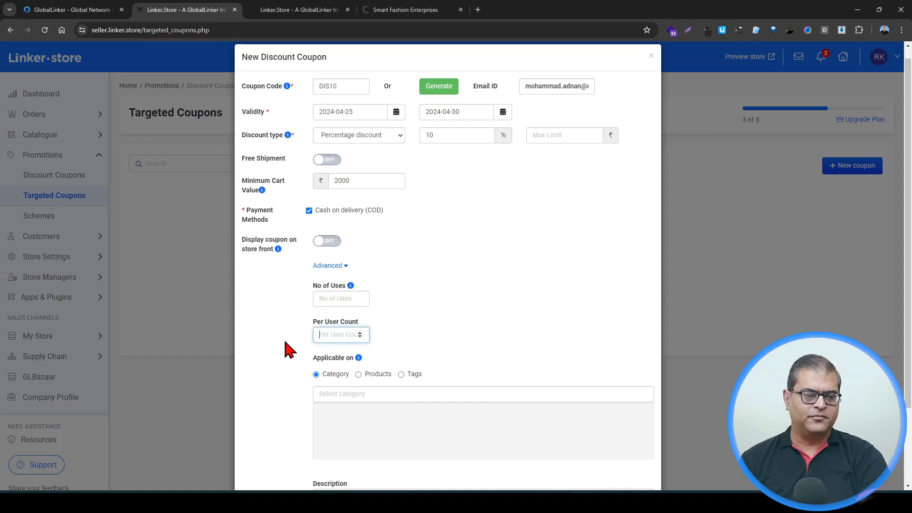
pyautogui.click(330, 299)
pyautogui.write('1')
pyautogui.click(332, 335)
pyautogui.write('1')
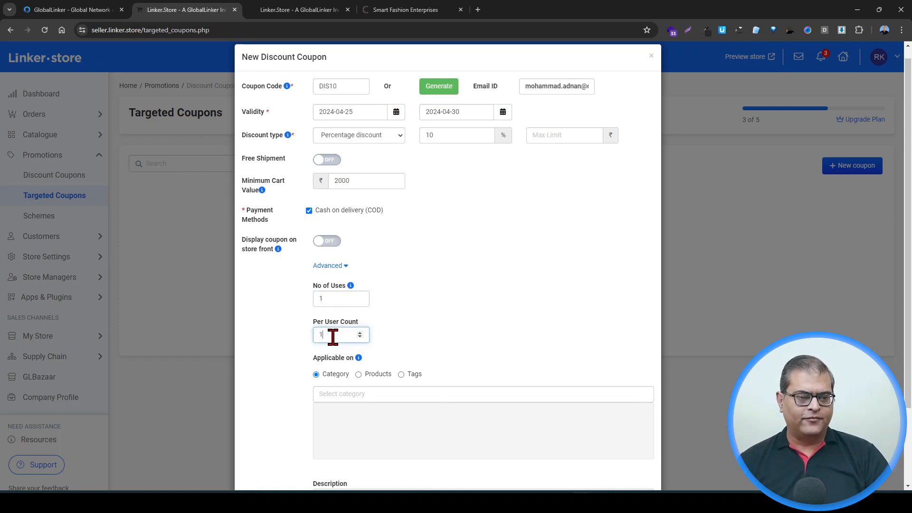
pyautogui.scroll(-2, 332, 335)
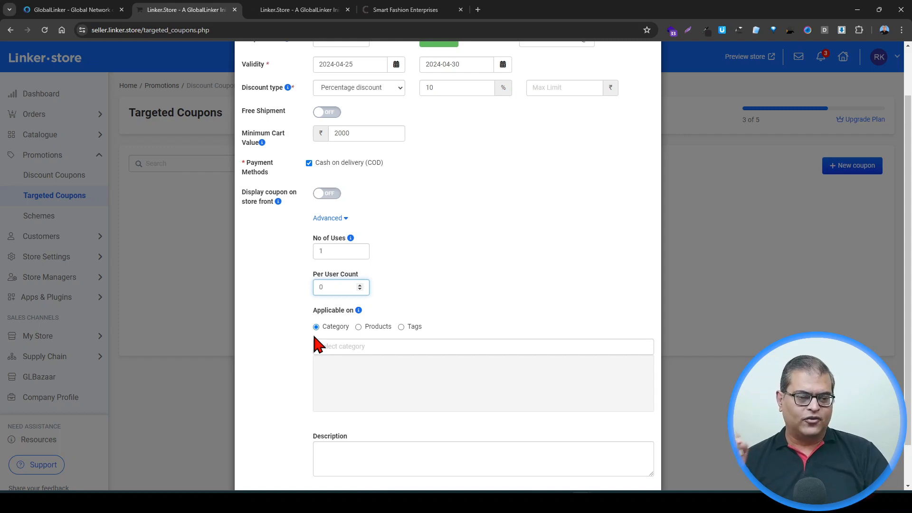
# Step: Add the Women T=Shirt category via a 'wo' search, then remove it again
pyautogui.click(333, 346)
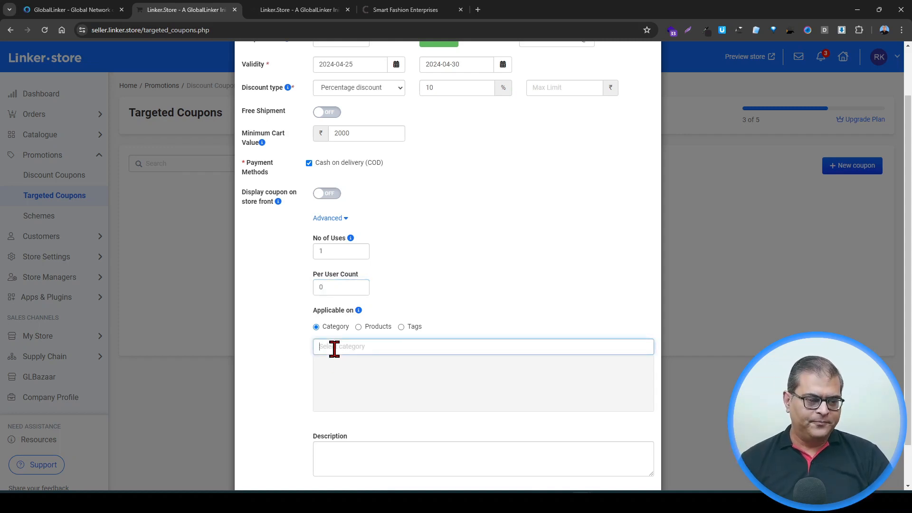
pyautogui.write('wo')
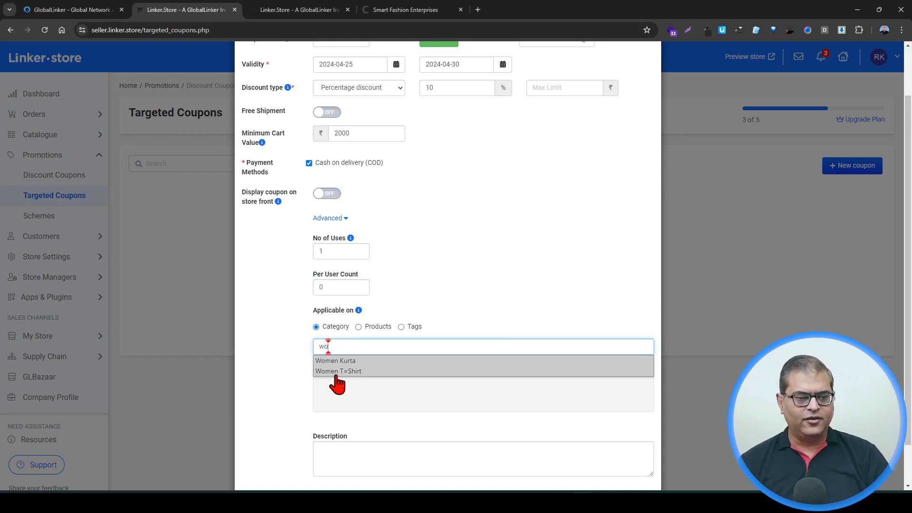
pyautogui.click(335, 374)
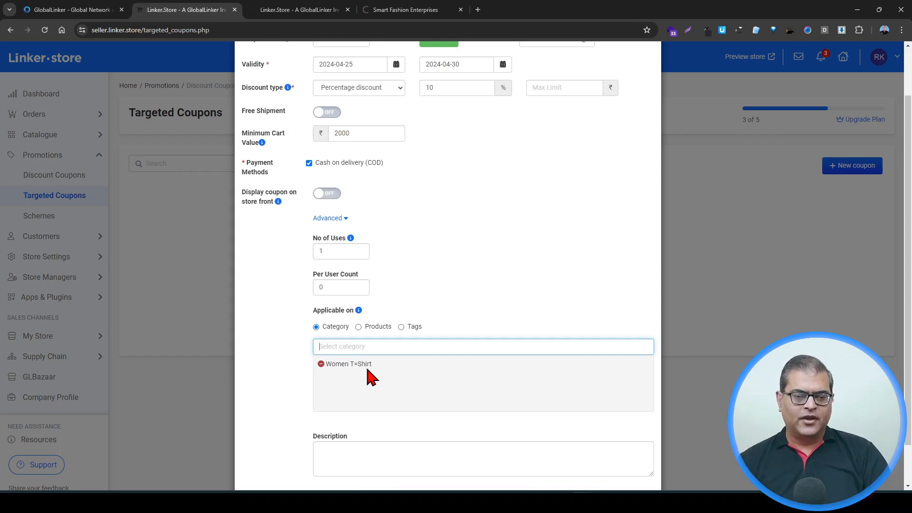
pyautogui.click(321, 364)
# Step: Set Applicable on to Products, add the smart watch found with 'dis', then remove it
pyautogui.click(359, 327)
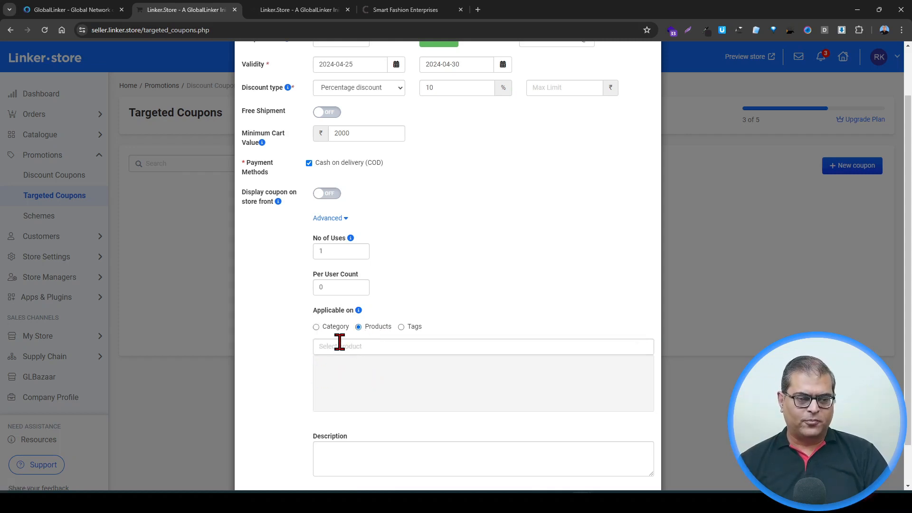
pyautogui.click(335, 345)
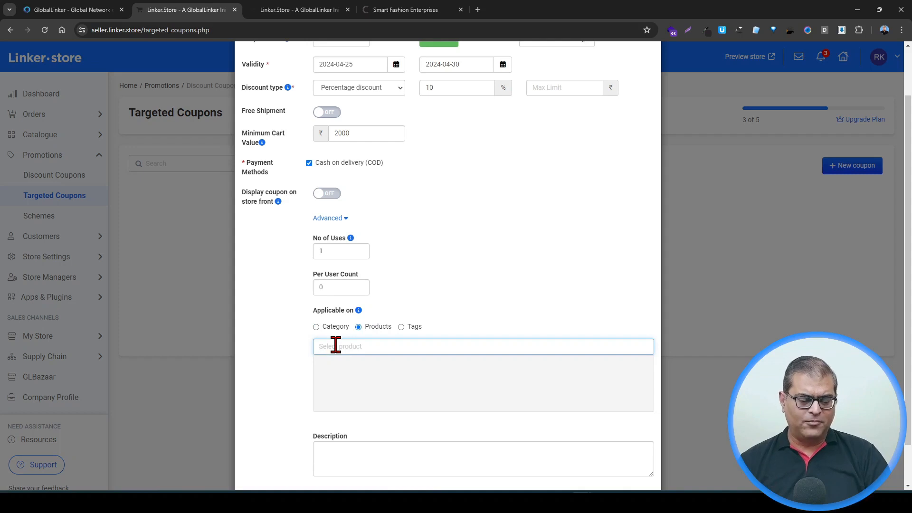
pyautogui.write('dis')
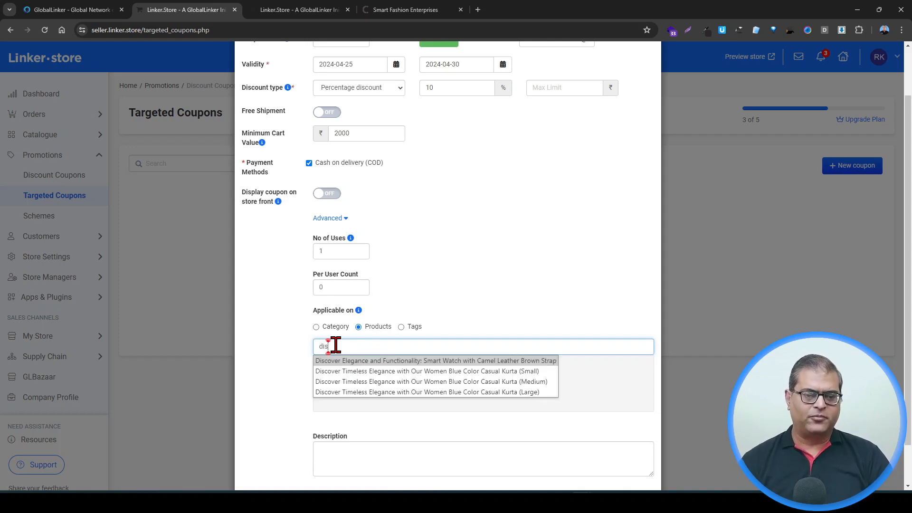
pyautogui.click(351, 361)
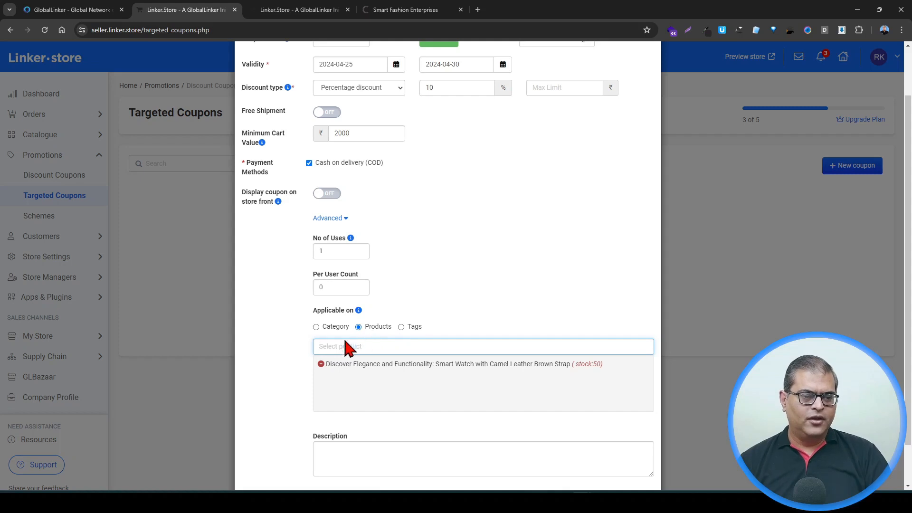
pyautogui.click(320, 364)
# Step: Set DIS10's Applicable on back to Category, leaving the category selection empty
pyautogui.click(319, 326)
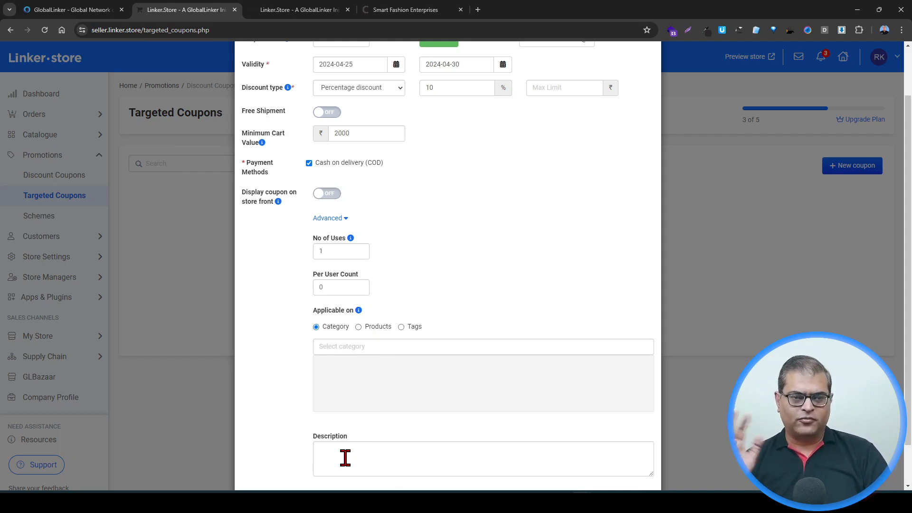
# Step: Scroll through the DIS10 coupon form to review its 10% discount and ₹2000 minimum settings
pyautogui.scroll(1, 503, 254)
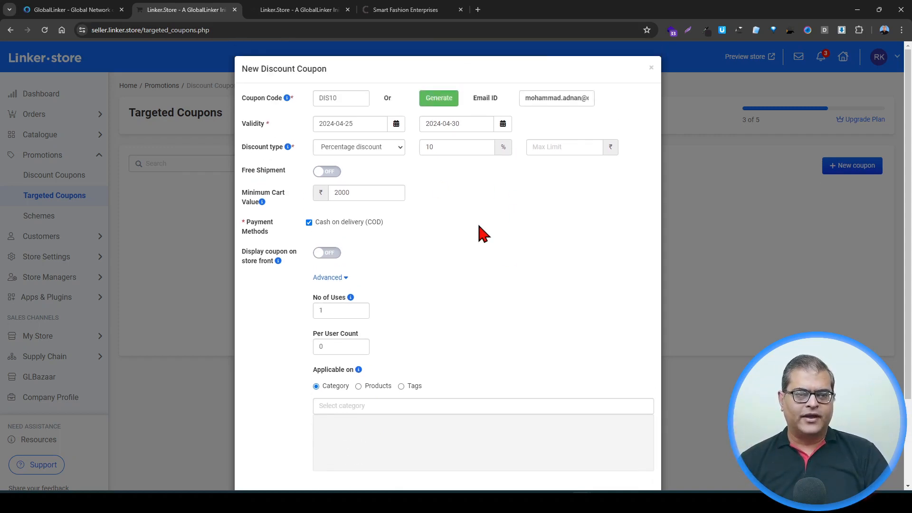
pyautogui.scroll(-3, 480, 234)
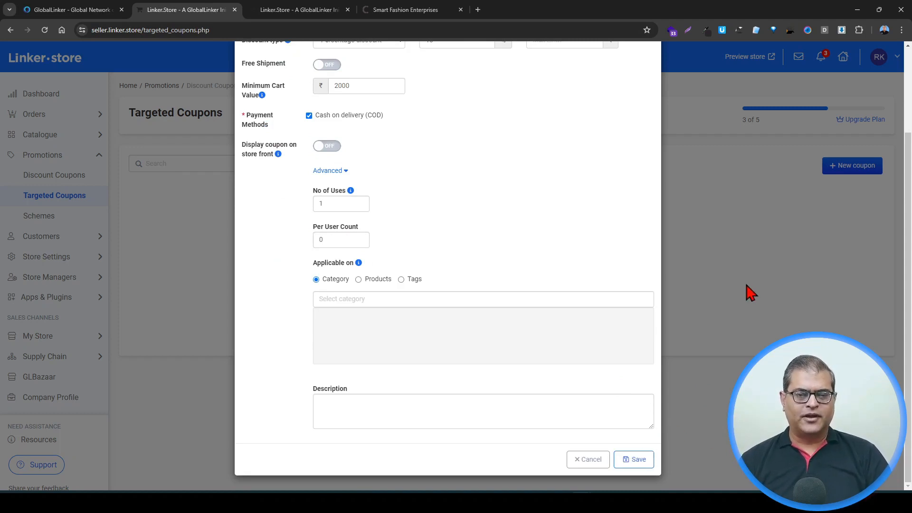
pyautogui.scroll(2, 609, 288)
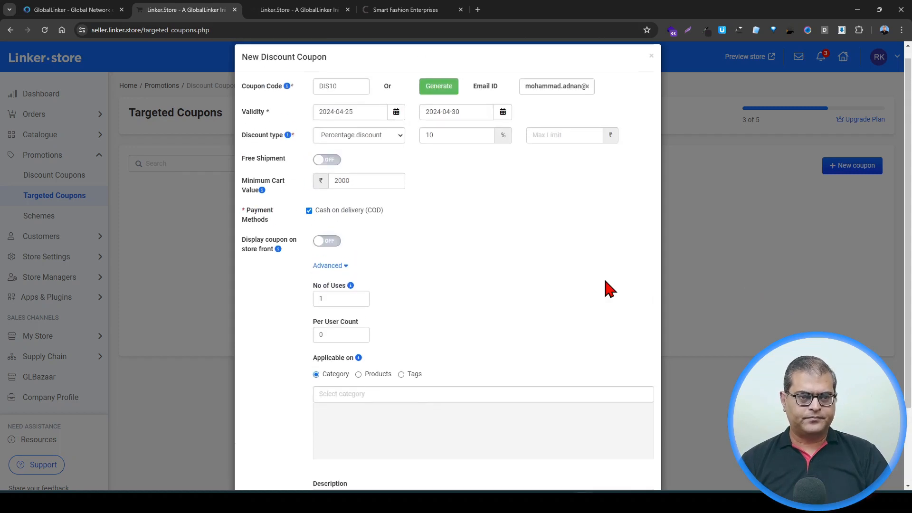
pyautogui.scroll(-2, 609, 289)
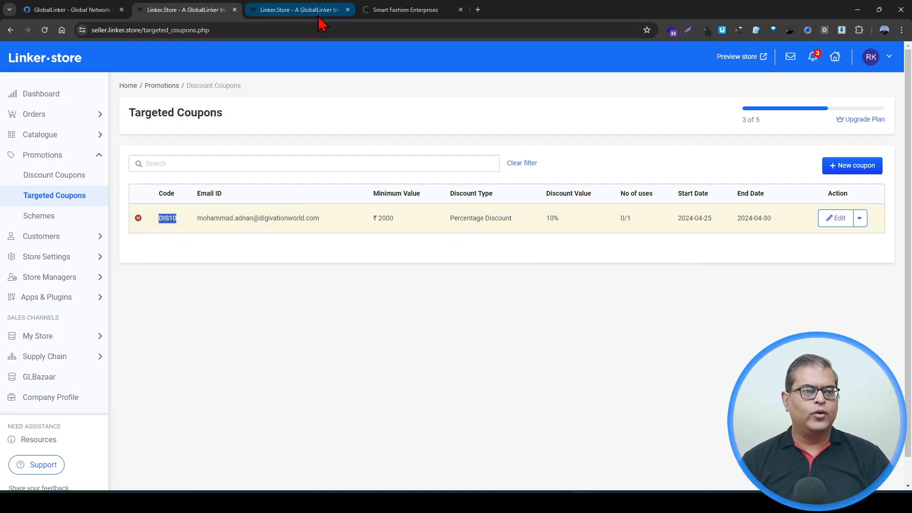
# Step: Apply DIS10 in the Smart Fashion storefront cart, where it is rejected, then return to the seller tab
pyautogui.click(401, 10)
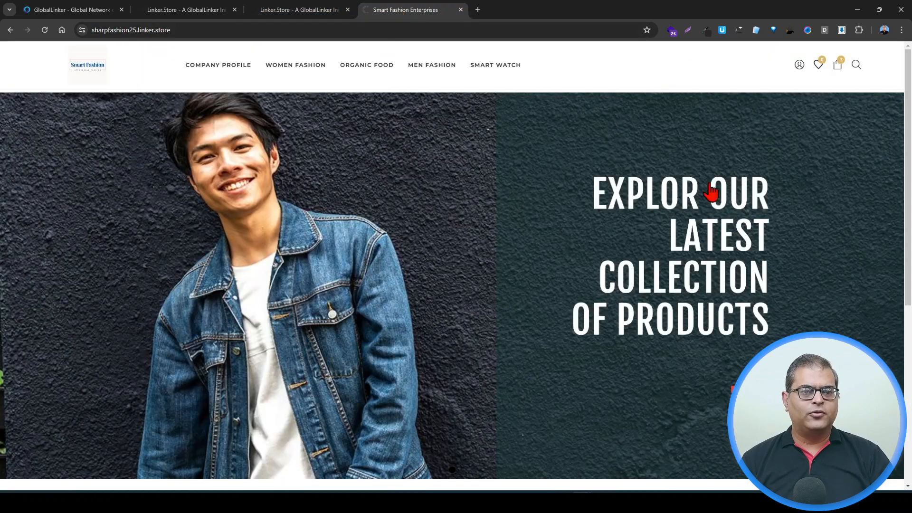
pyautogui.click(837, 66)
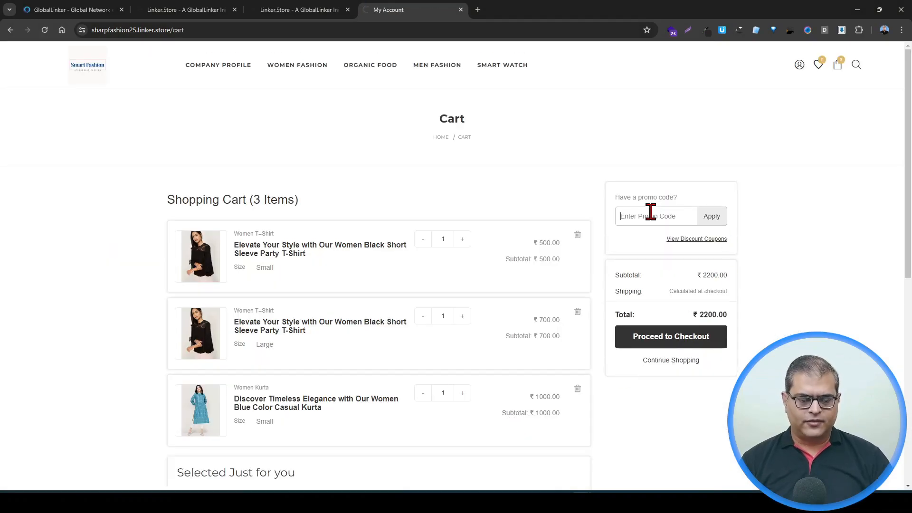
pyautogui.click(650, 213)
pyautogui.write('DIS10')
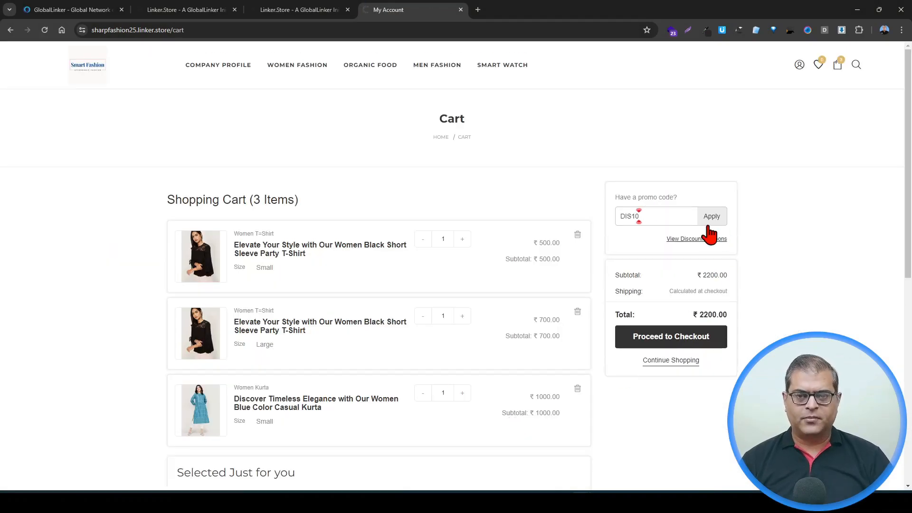
pyautogui.click(711, 220)
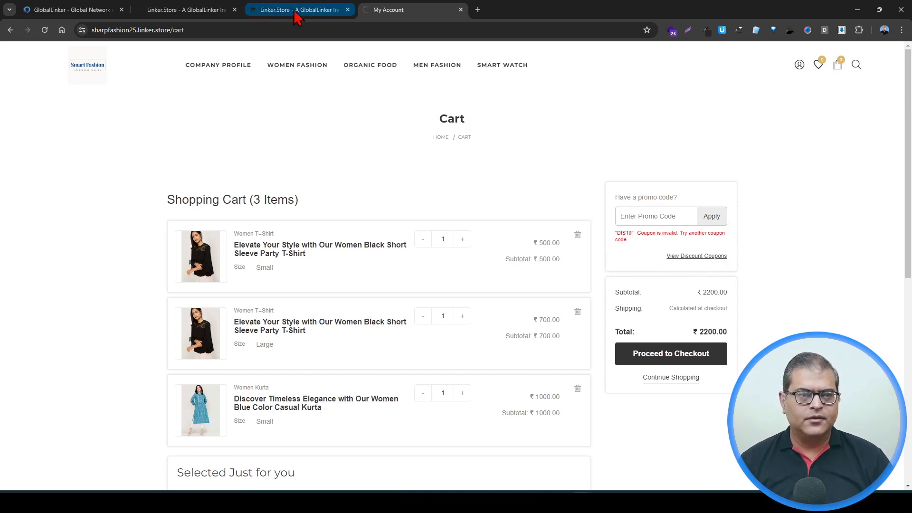
pyautogui.click(224, 10)
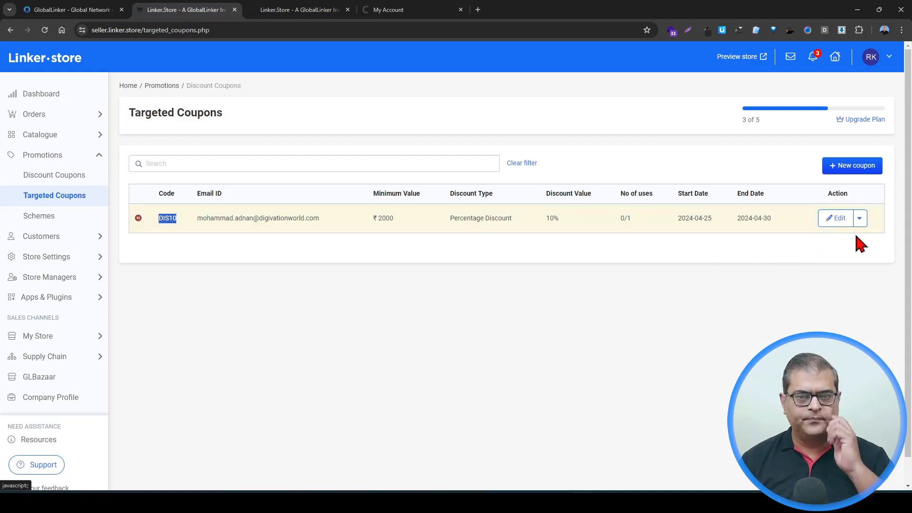
# Step: Edit DIS10, switch Is Active from Pause to Active, and save the coupon
pyautogui.click(830, 222)
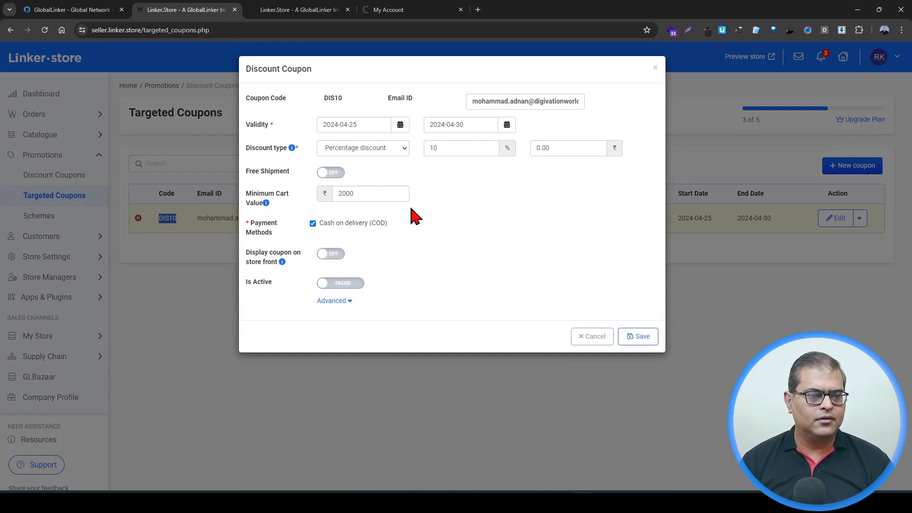
pyautogui.click(352, 285)
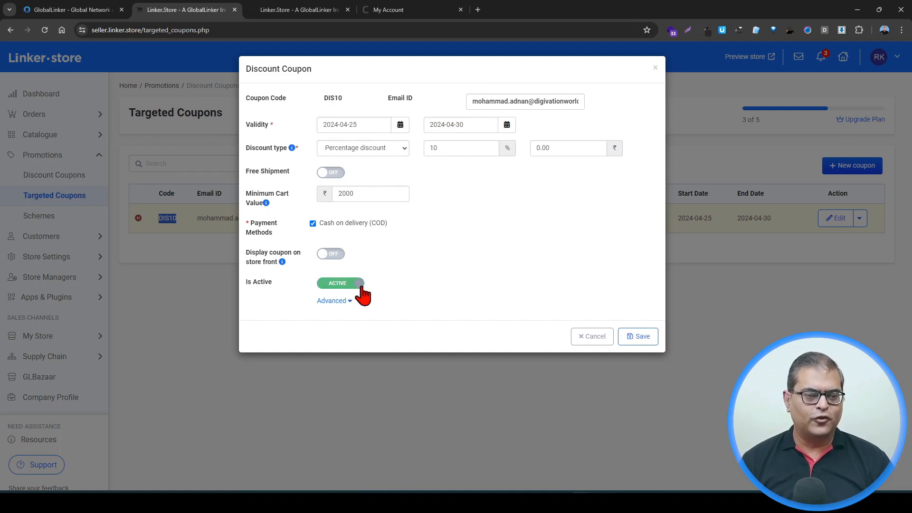
pyautogui.click(642, 339)
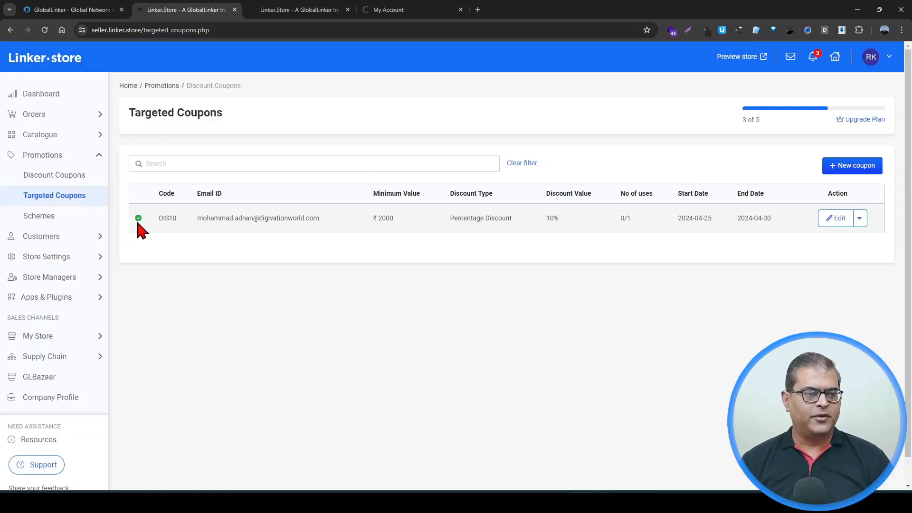
# Step: Apply DIS10 to the ₹2200 storefront cart for ₹220 off, then remove the code
pyautogui.click(380, 13)
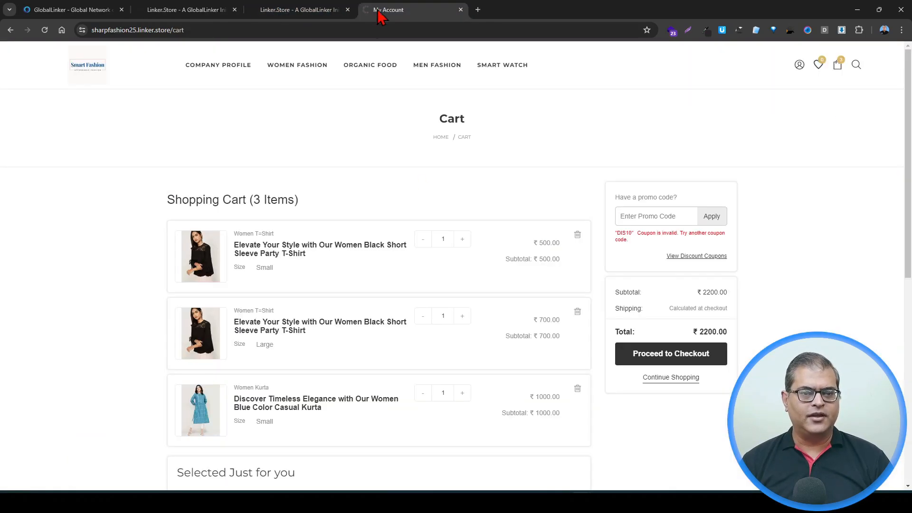
pyautogui.click(661, 216)
pyautogui.write('DIS10')
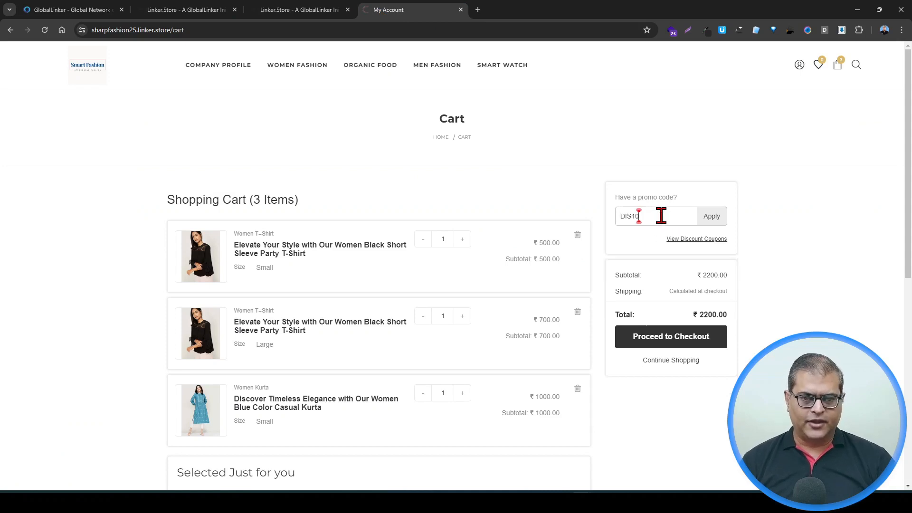
pyautogui.click(709, 221)
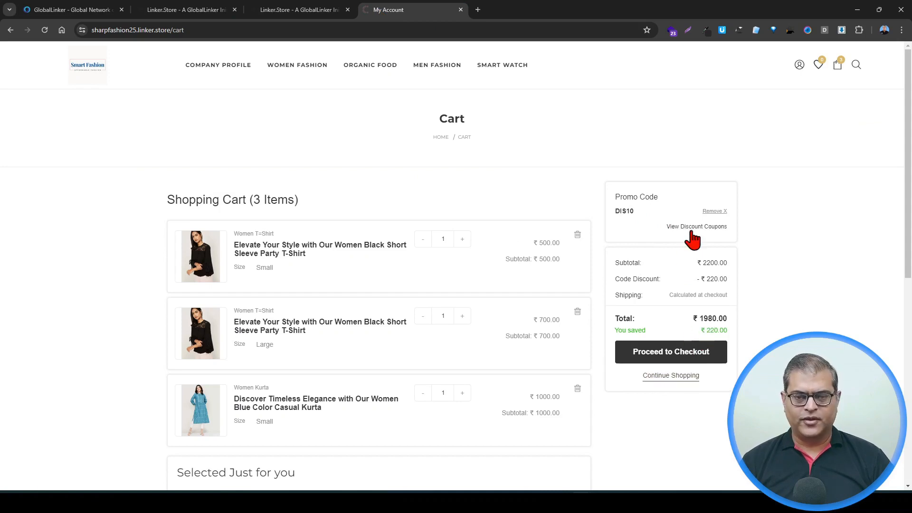
pyautogui.click(725, 212)
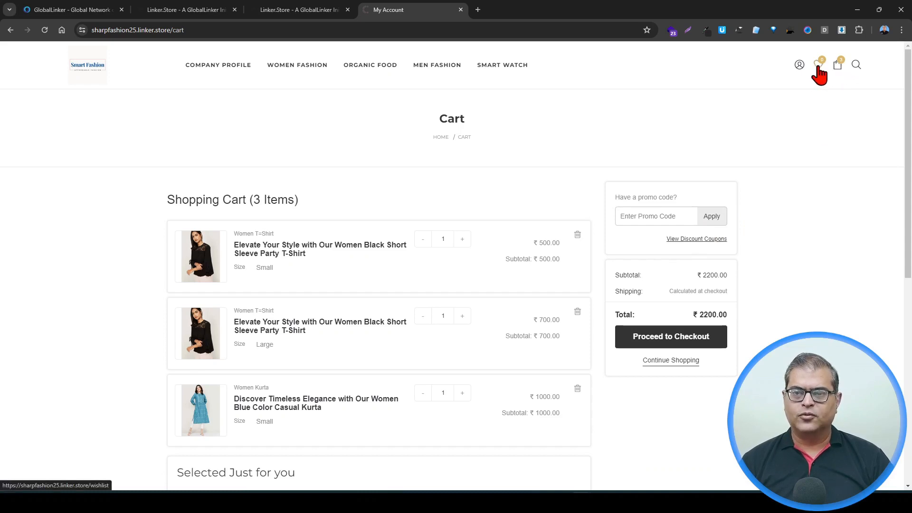
pyautogui.moveTo(799, 73)
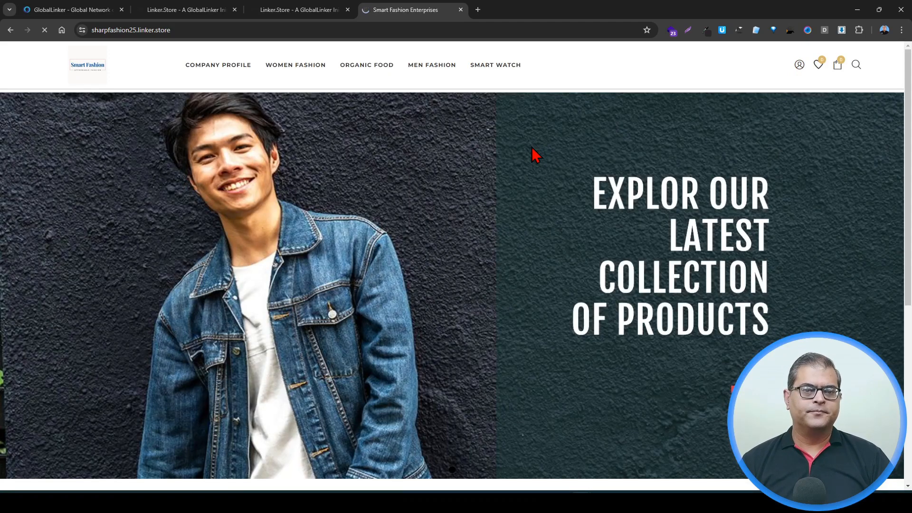
# Step: Add the blue kurta in size Small from Women Fashion to the cart
pyautogui.click(837, 67)
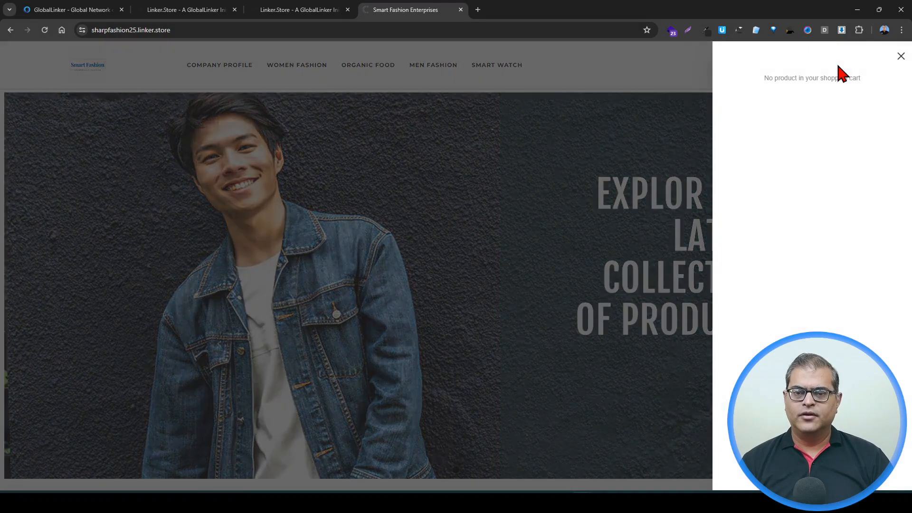
pyautogui.click(533, 85)
pyautogui.moveTo(311, 71)
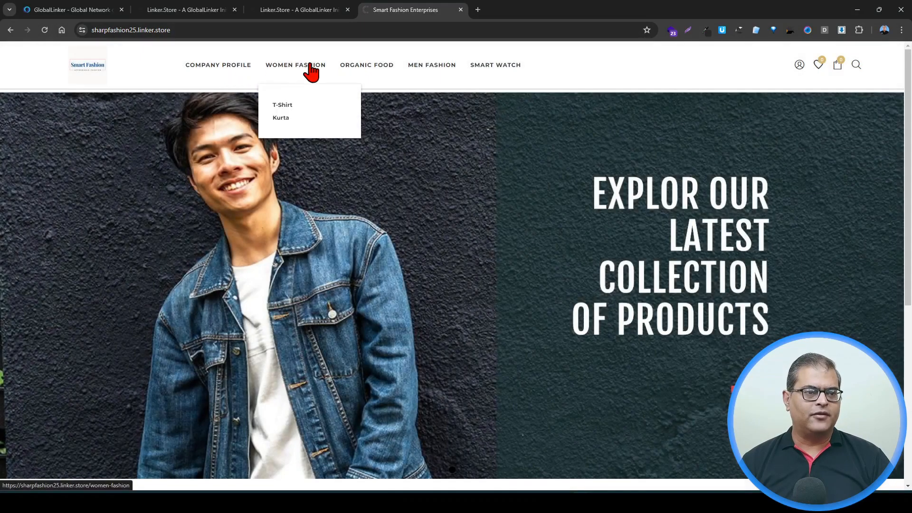
pyautogui.click(311, 71)
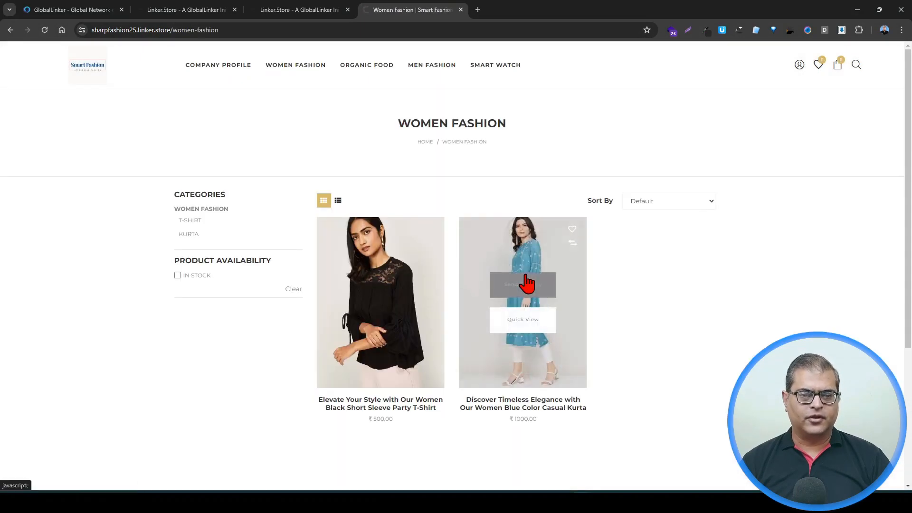
pyautogui.click(523, 320)
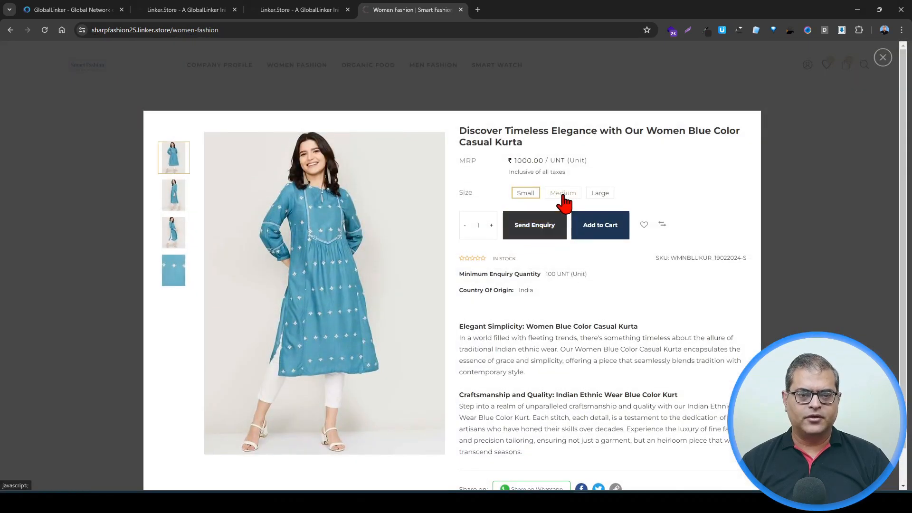
pyautogui.click(596, 241)
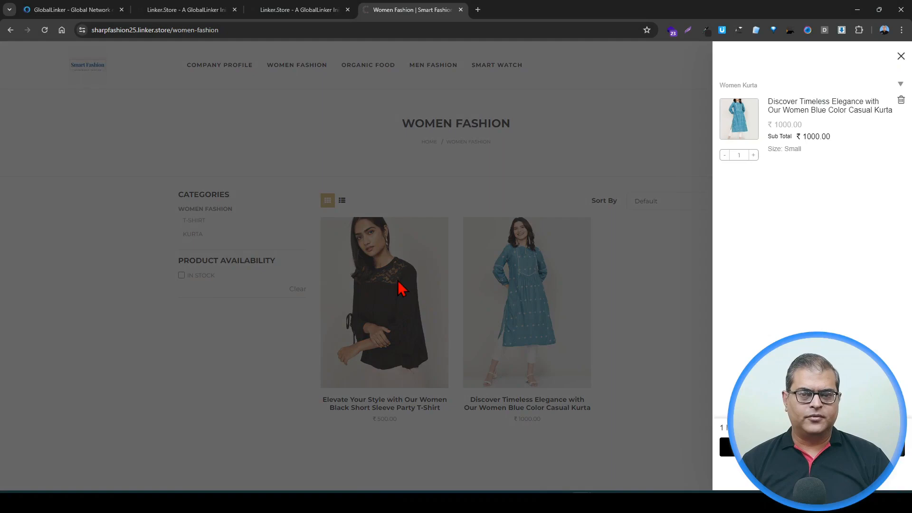
# Step: Buy the black party T-shirt in Large, reaching checkout with 2 items totalling ₹1700
pyautogui.click(397, 281)
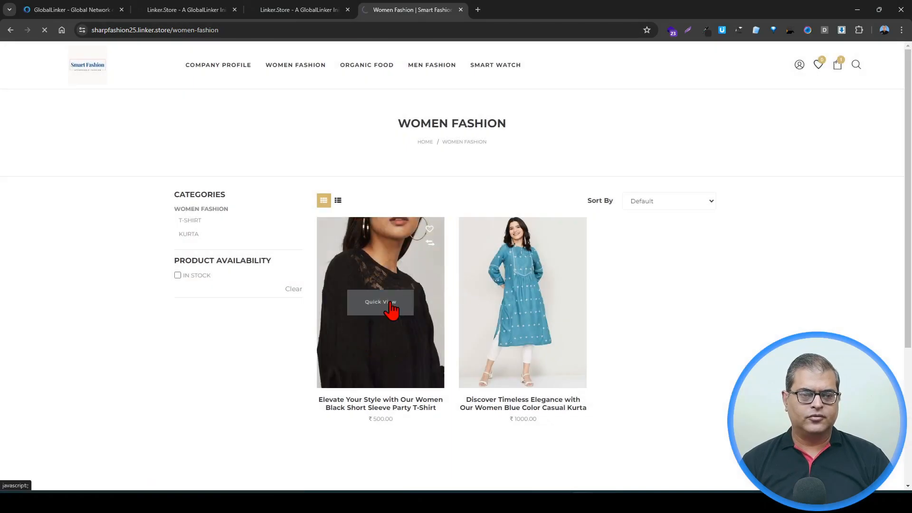
pyautogui.click(598, 175)
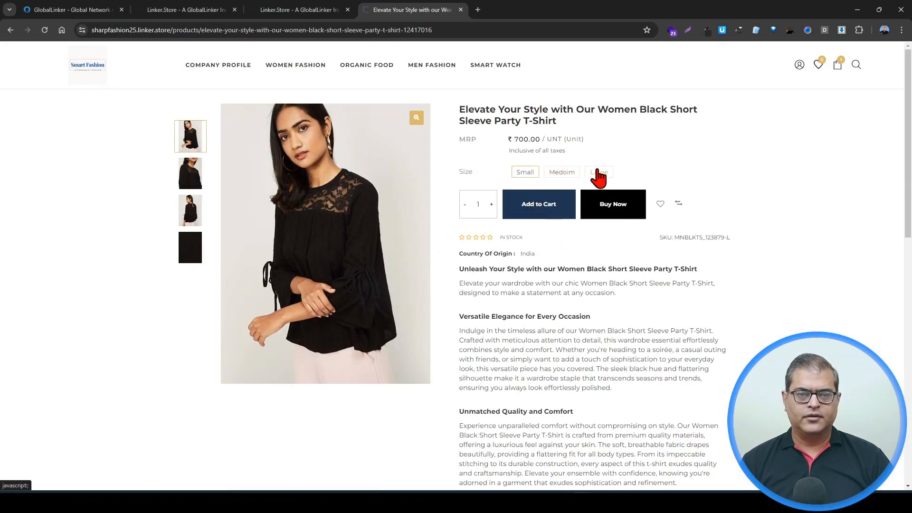
pyautogui.click(604, 215)
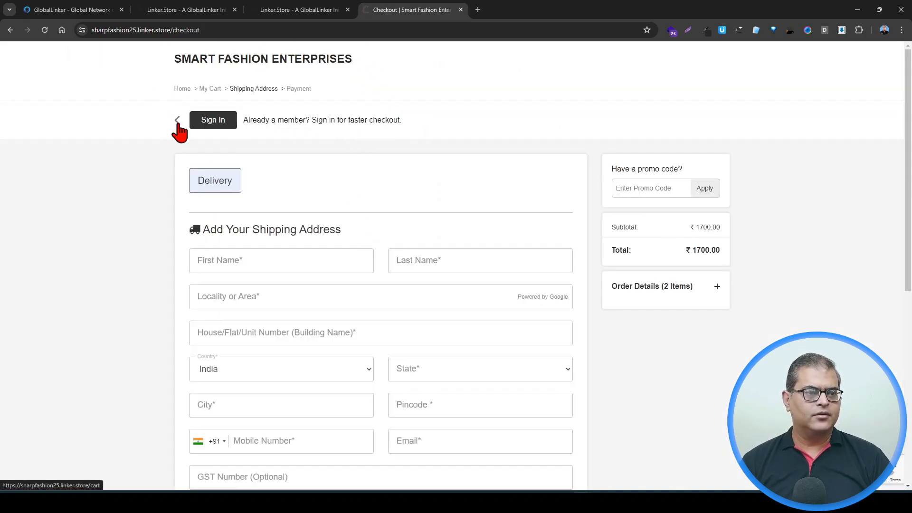
# Step: Add the men's blue cotton shirt in size S, making a 3-item ₹2700 cart
pyautogui.click(212, 90)
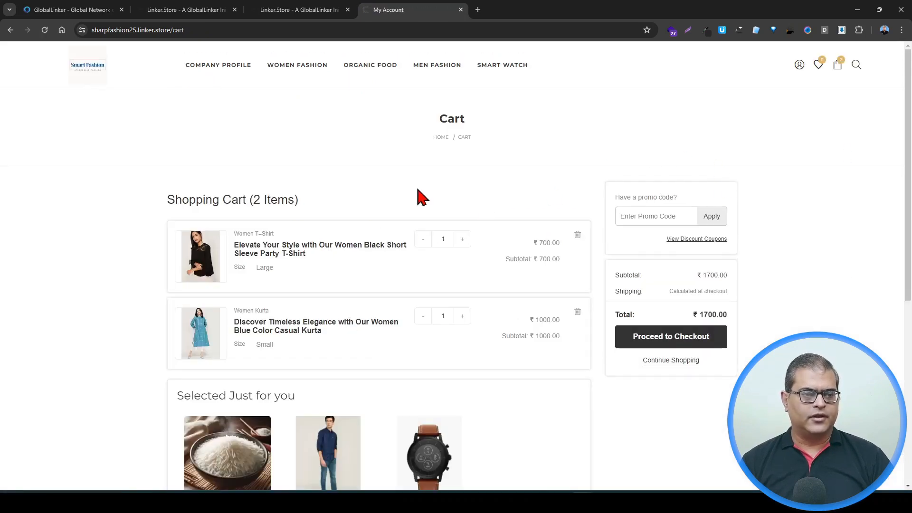
pyautogui.moveTo(419, 72)
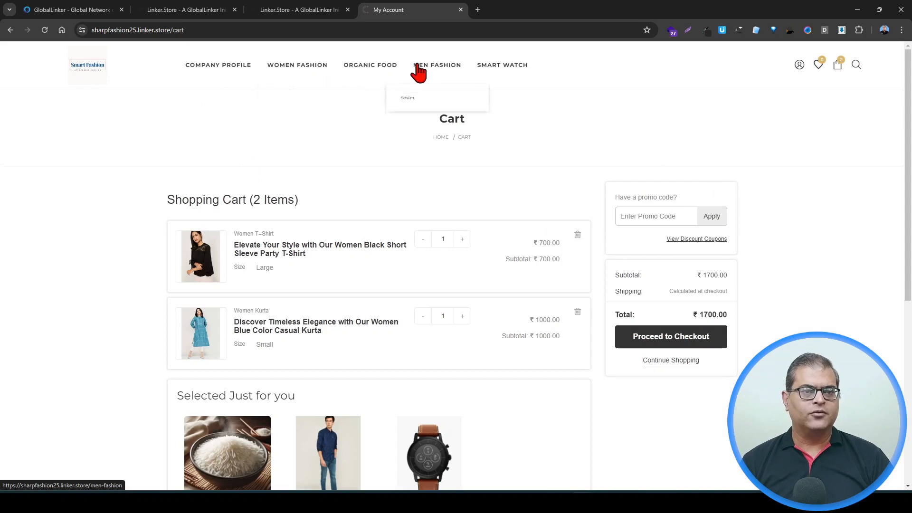
pyautogui.click(411, 106)
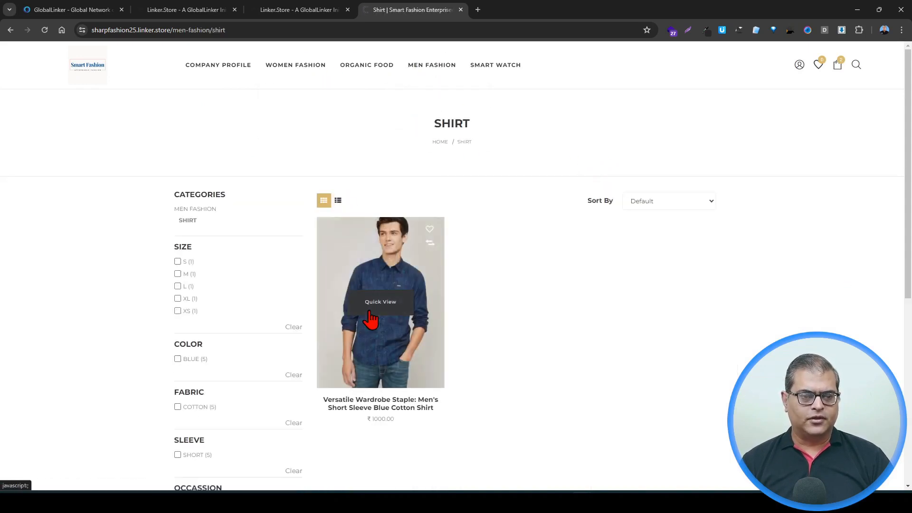
pyautogui.click(368, 303)
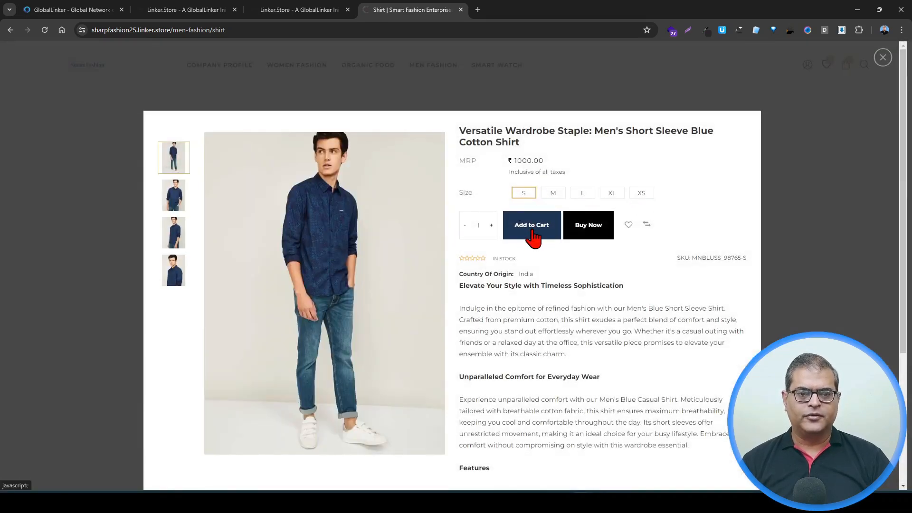
pyautogui.click(531, 230)
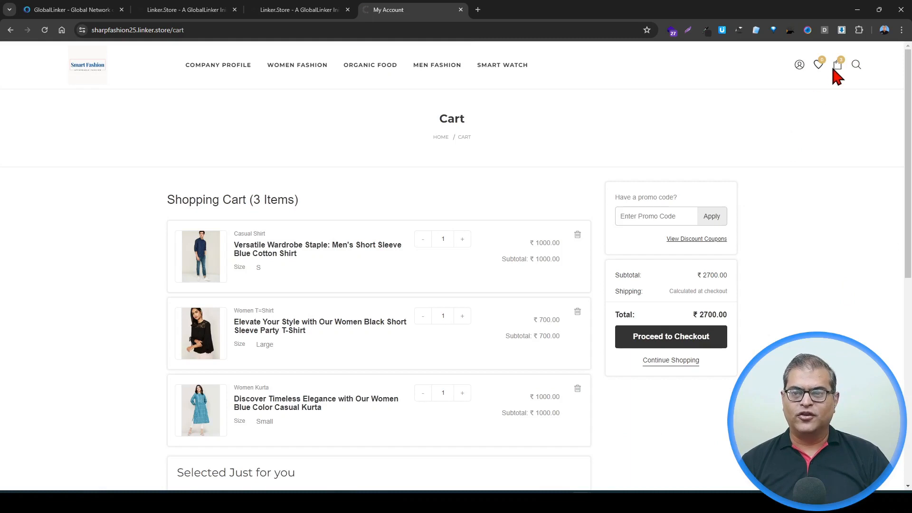
# Step: Paste DIS10 into the promo code box and apply it to the three-item cart
pyautogui.click(799, 66)
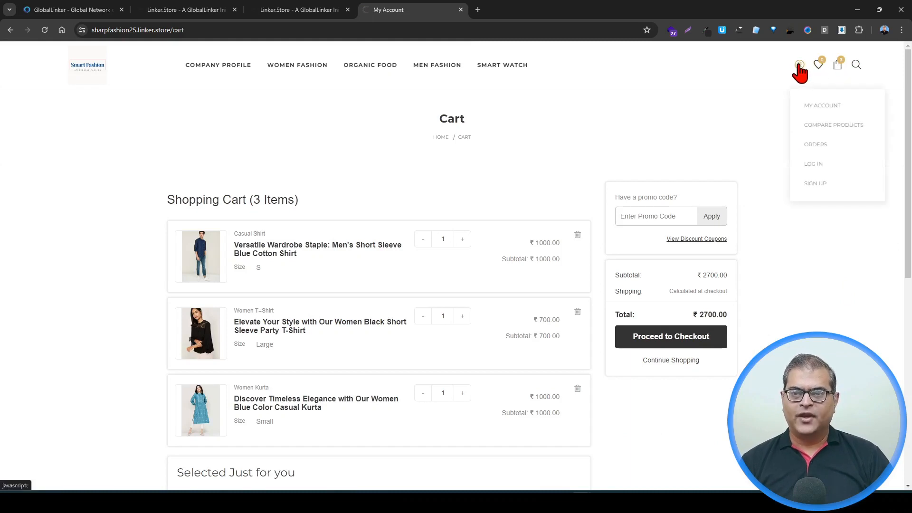
pyautogui.click(636, 218)
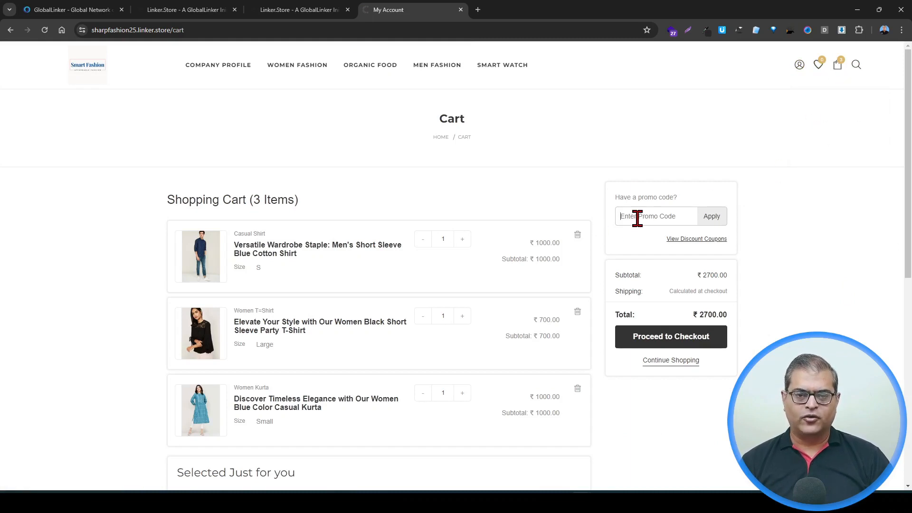
pyautogui.write('DIS10')
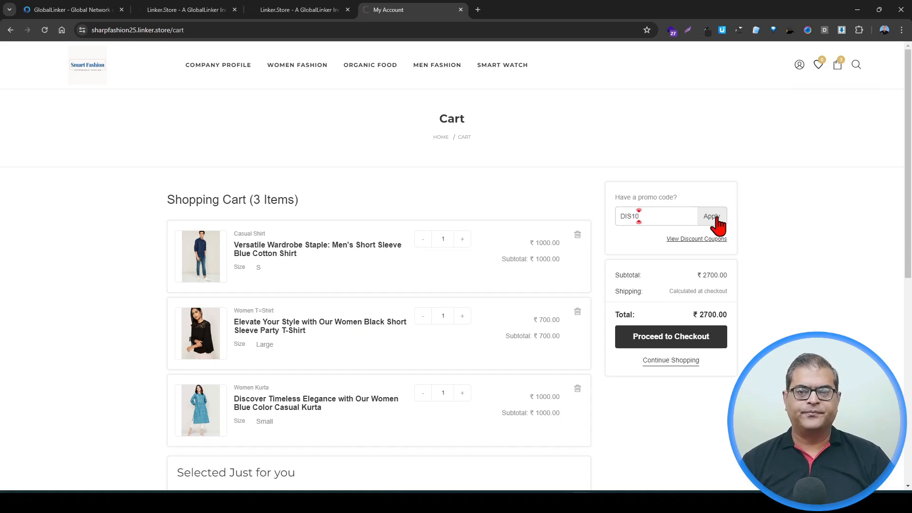
pyautogui.click(715, 221)
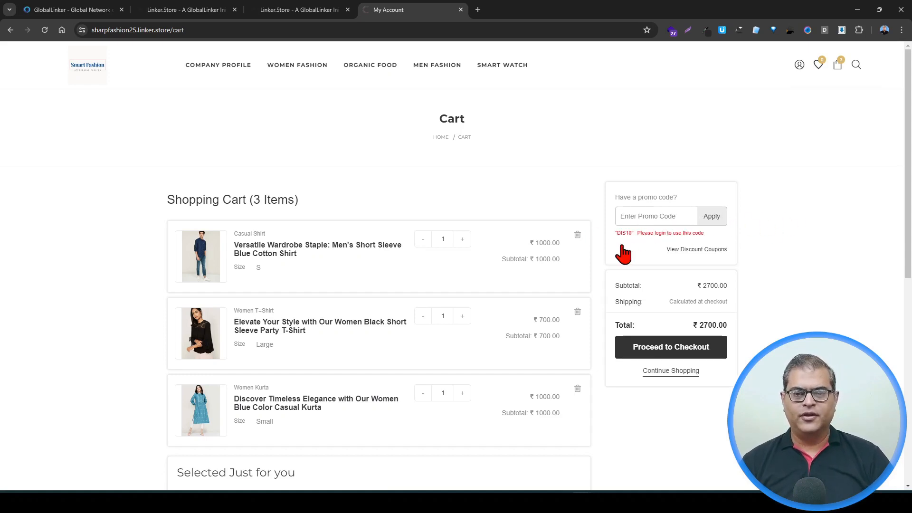